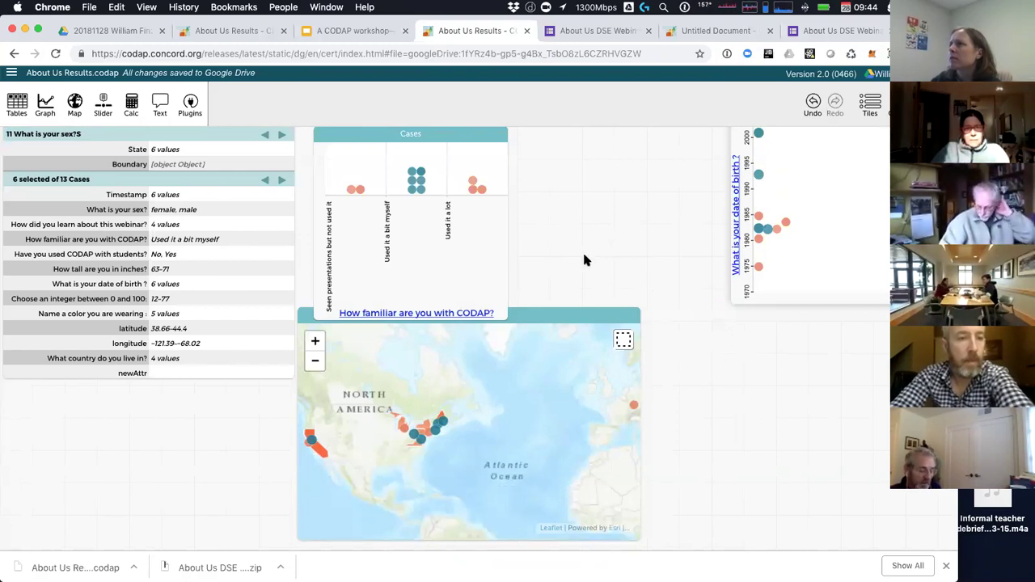
- Check the Post Questions Here slide and switch to the responses of the About Us DSE Webinar form
click(354, 31)
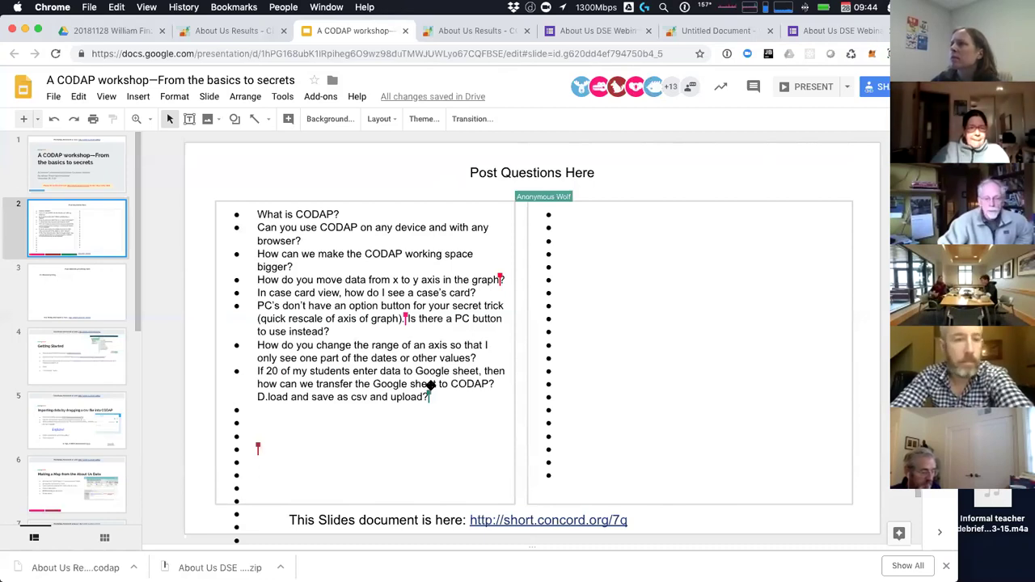
click(615, 32)
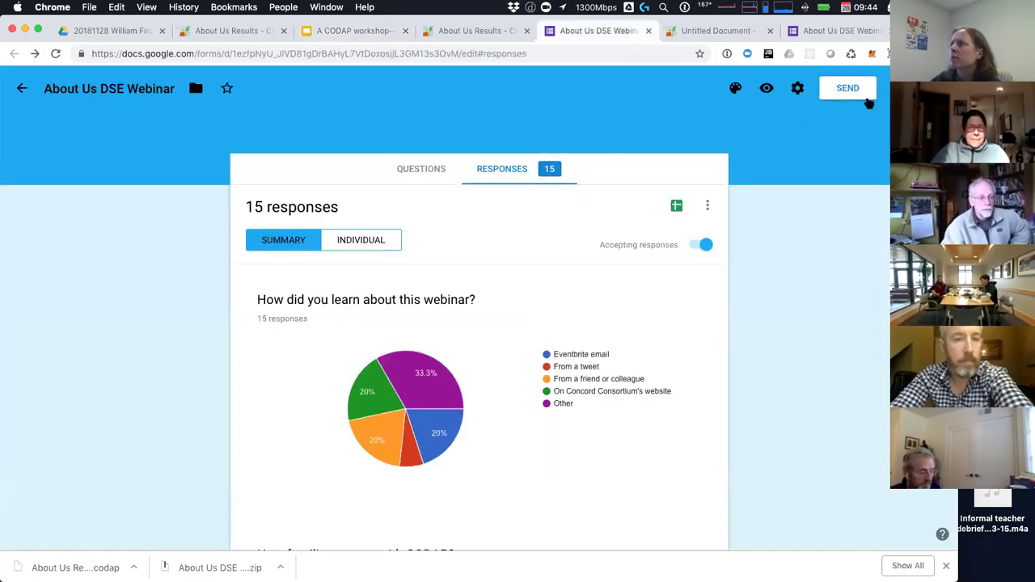
click(902, 89)
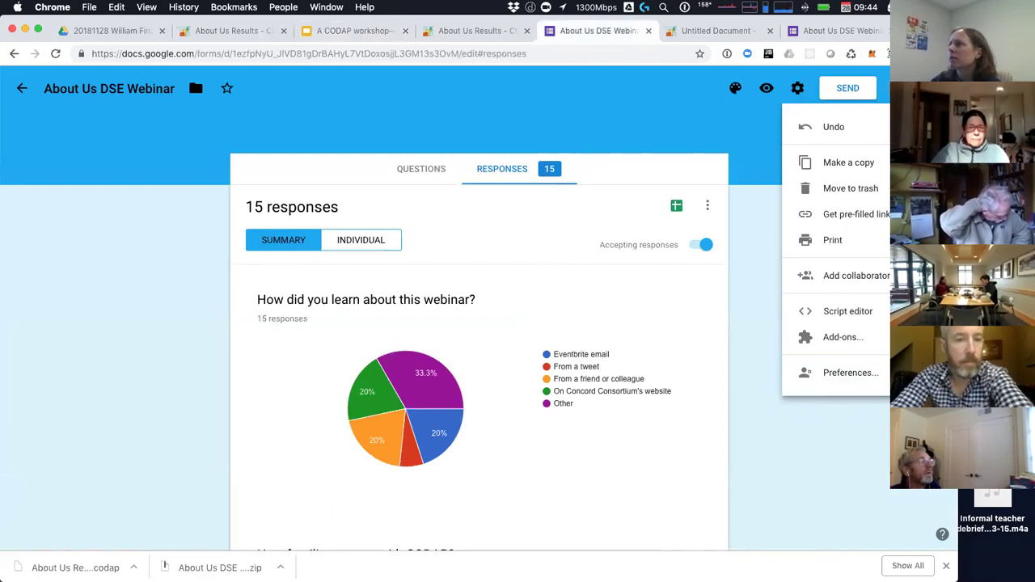
click(700, 119)
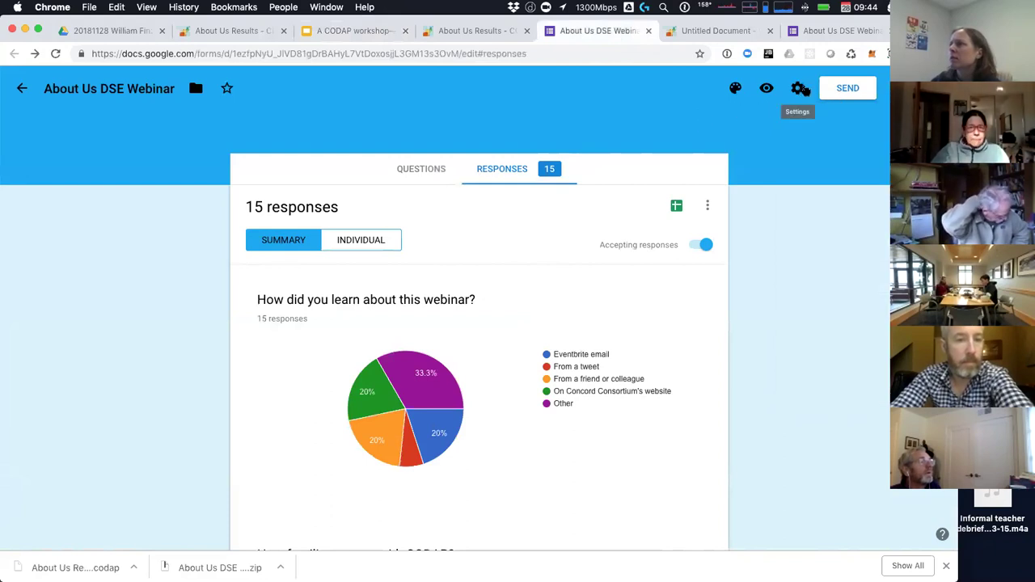
click(797, 89)
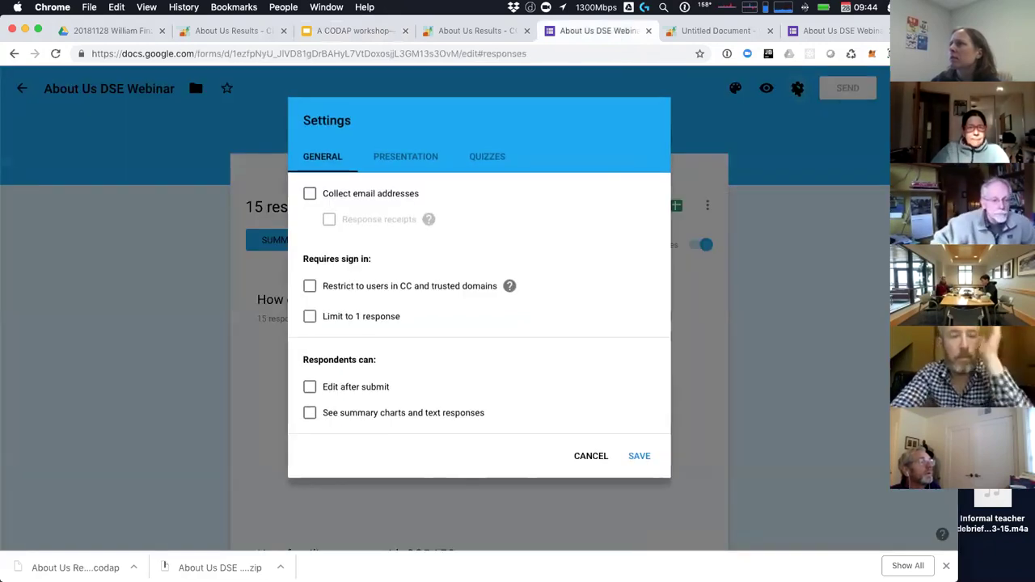
click(782, 136)
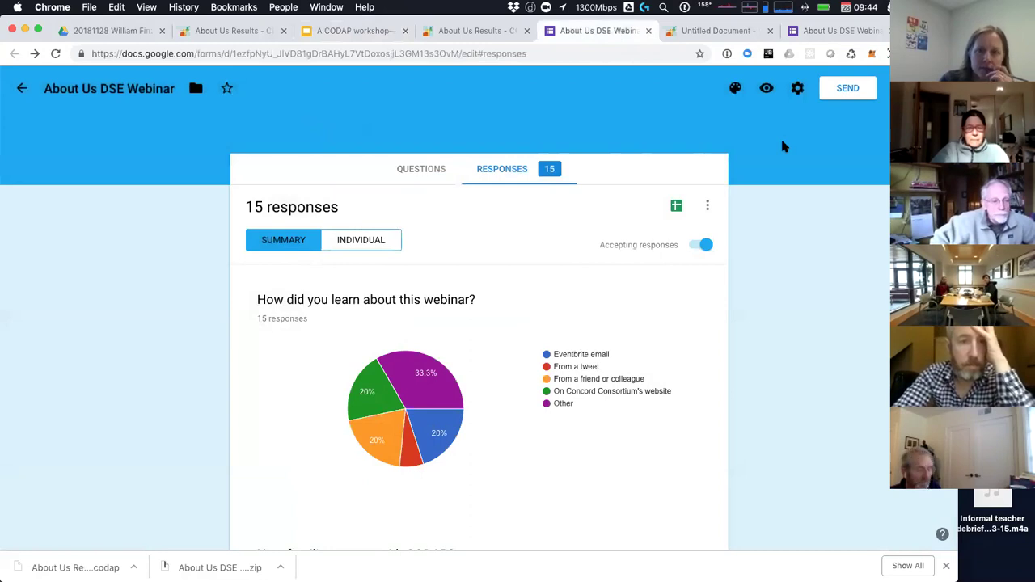
- Link the form's responses to a new spreadsheet and open that spreadsheet
click(676, 207)
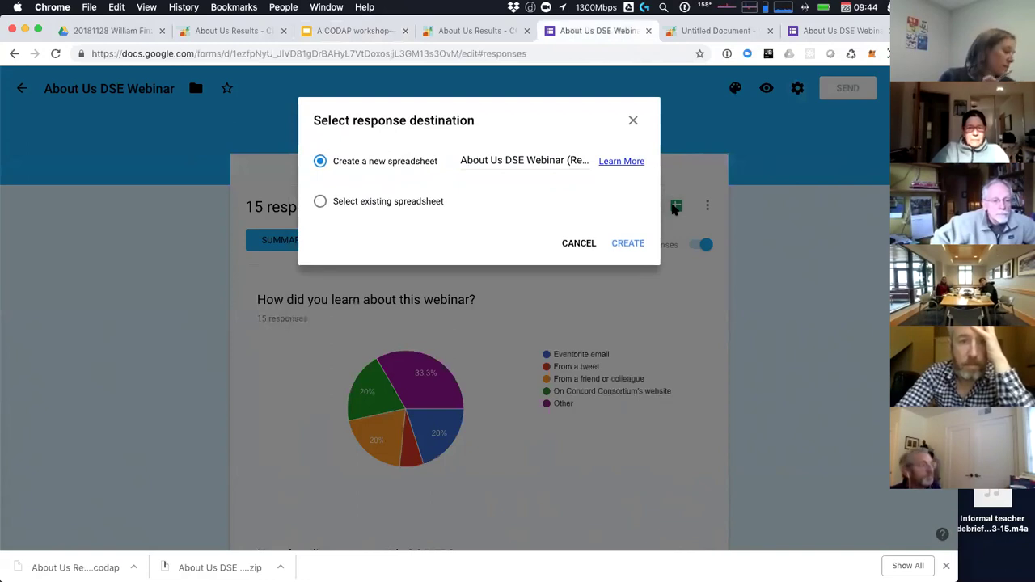
click(623, 246)
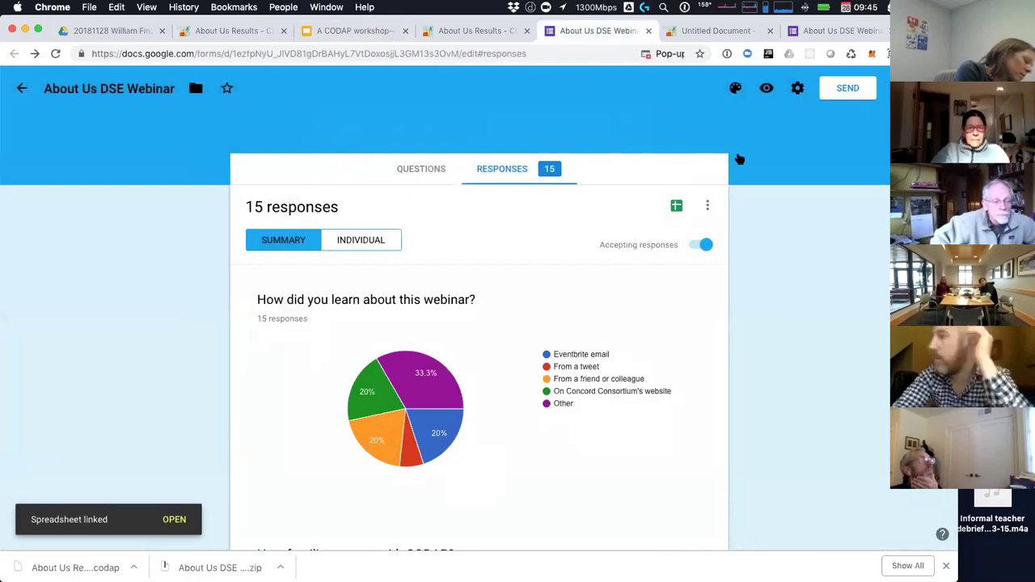
click(812, 31)
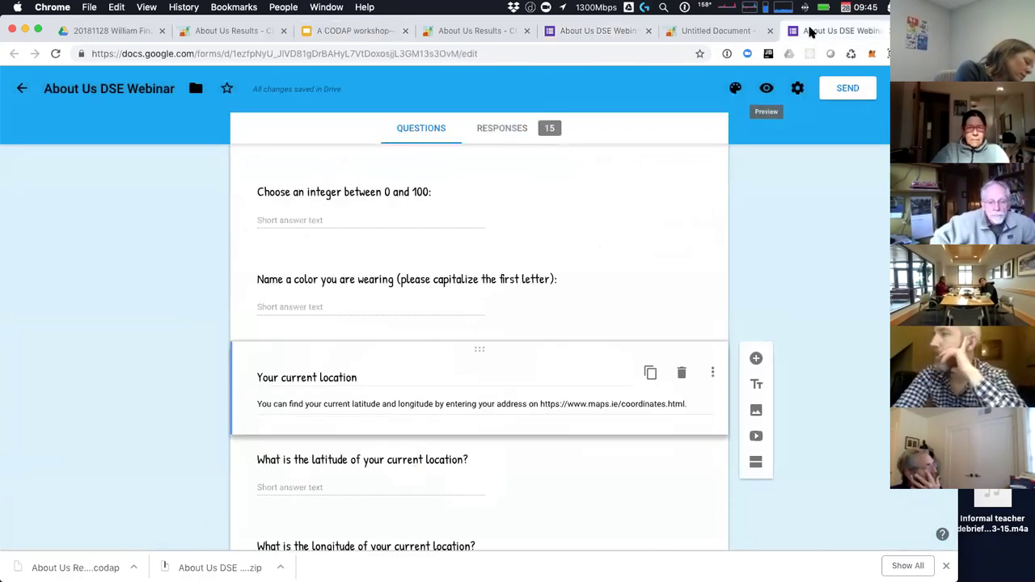
click(572, 31)
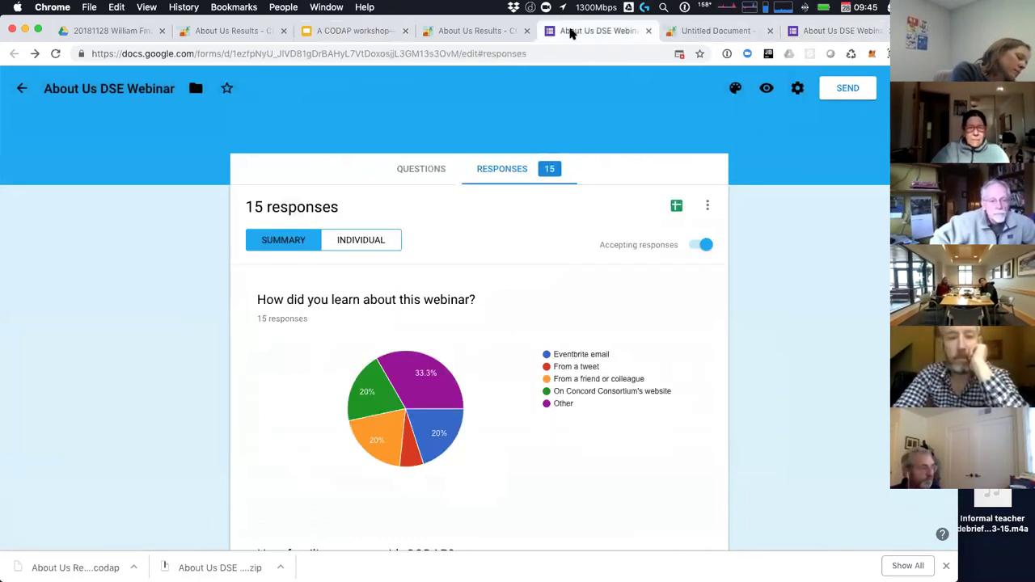
click(677, 205)
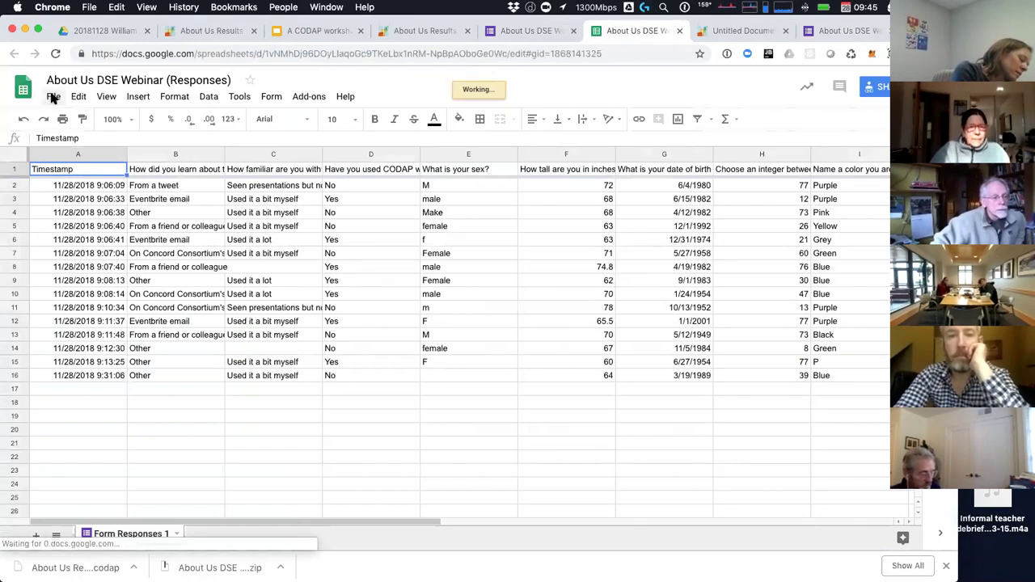
- Download the current sheet of form responses as comma-separated values (.csv)
click(53, 97)
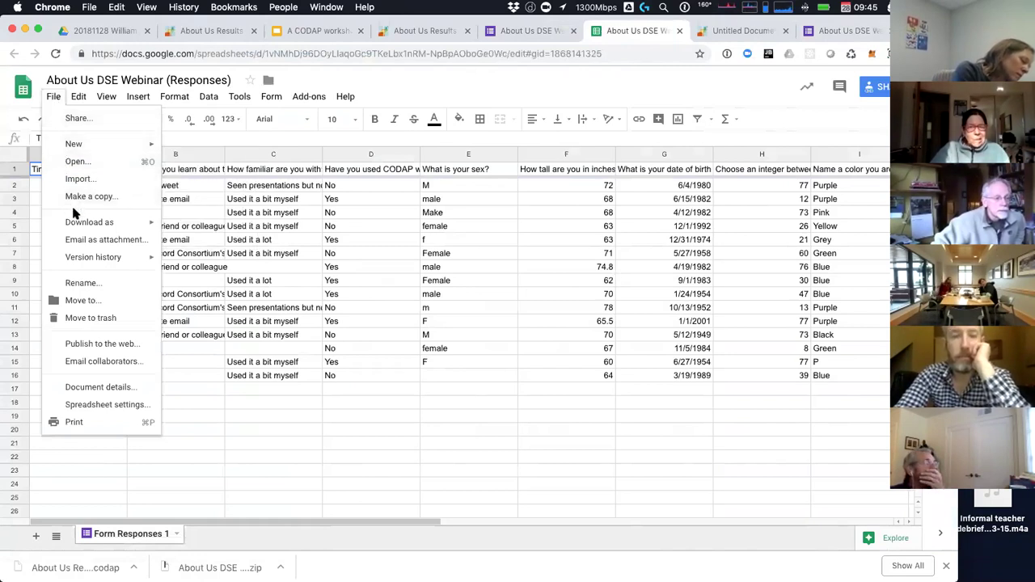
mouse_move(81, 226)
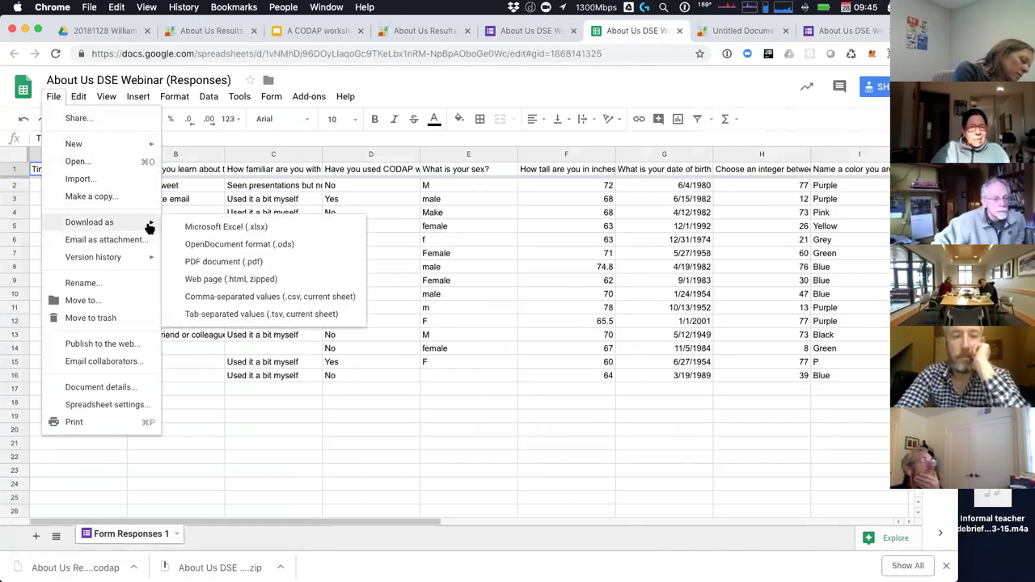
click(277, 298)
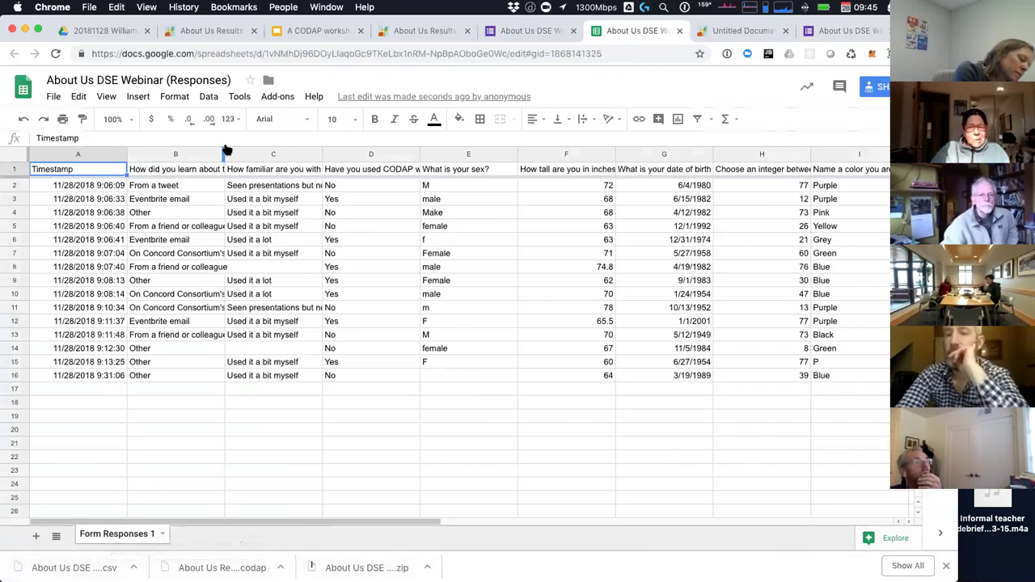
- Create a new CODAP document from the About Us Results document and import the downloaded About Us DSE Webinar CSV file into it
click(440, 37)
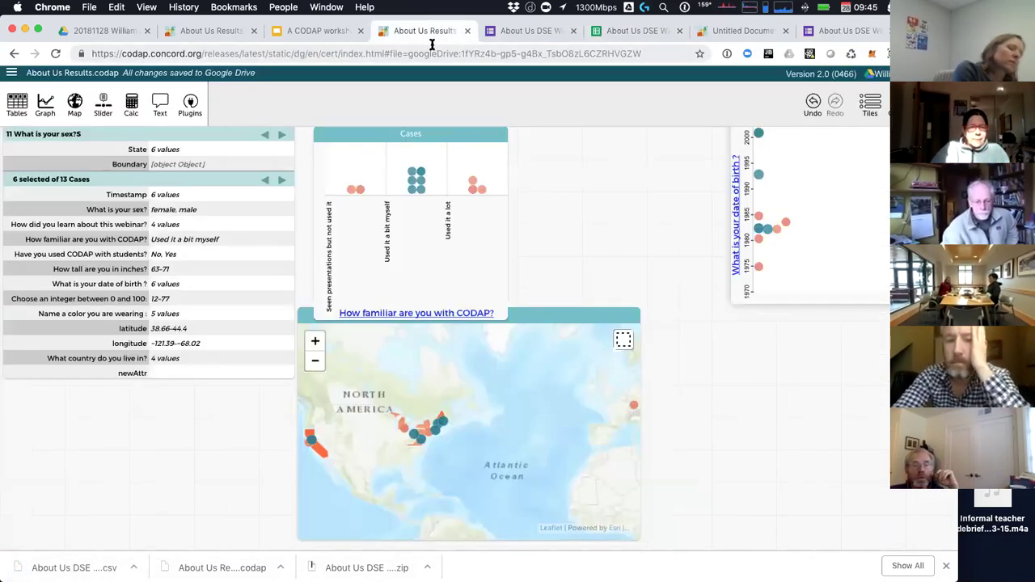
click(212, 31)
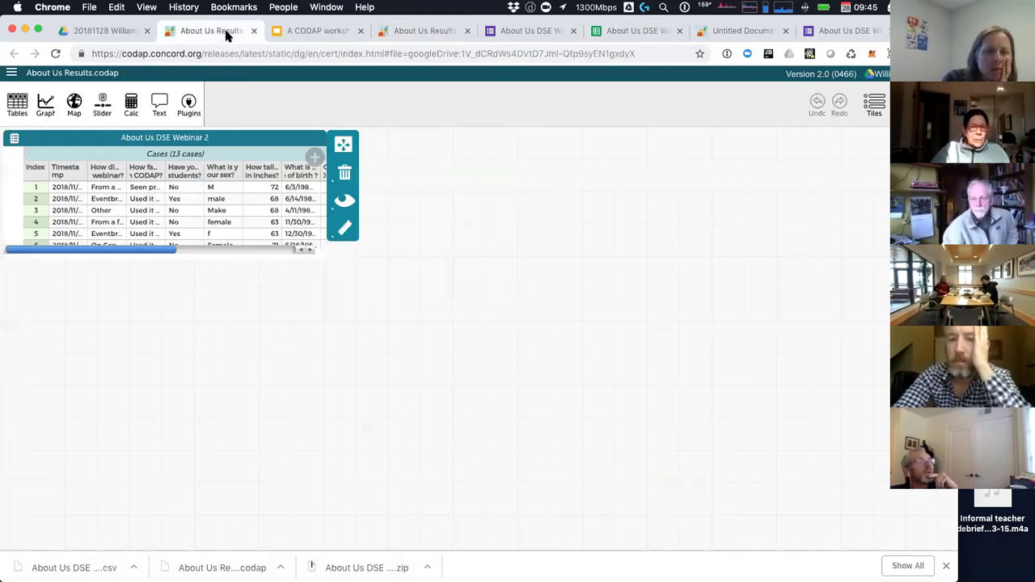
click(11, 73)
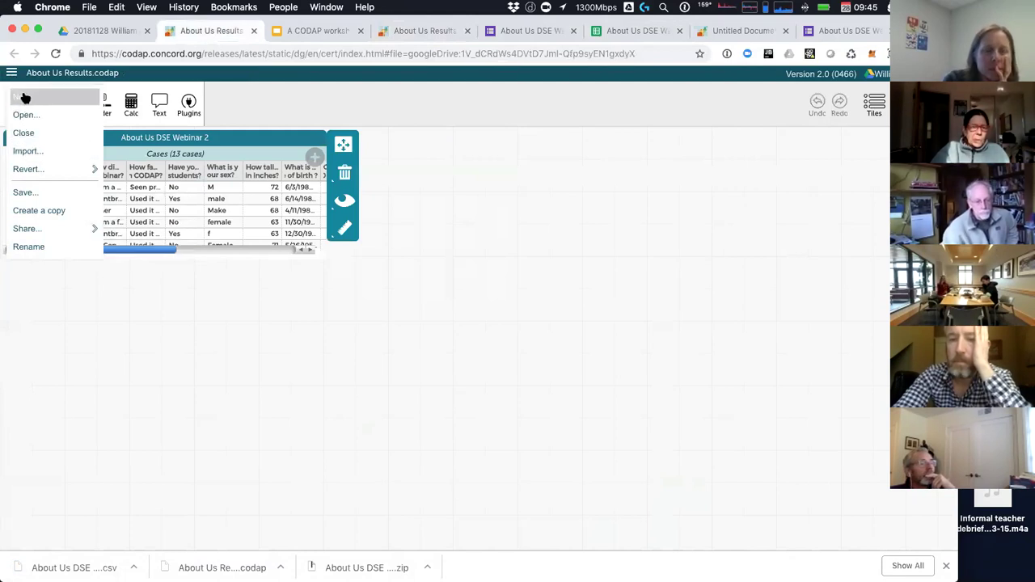
click(25, 98)
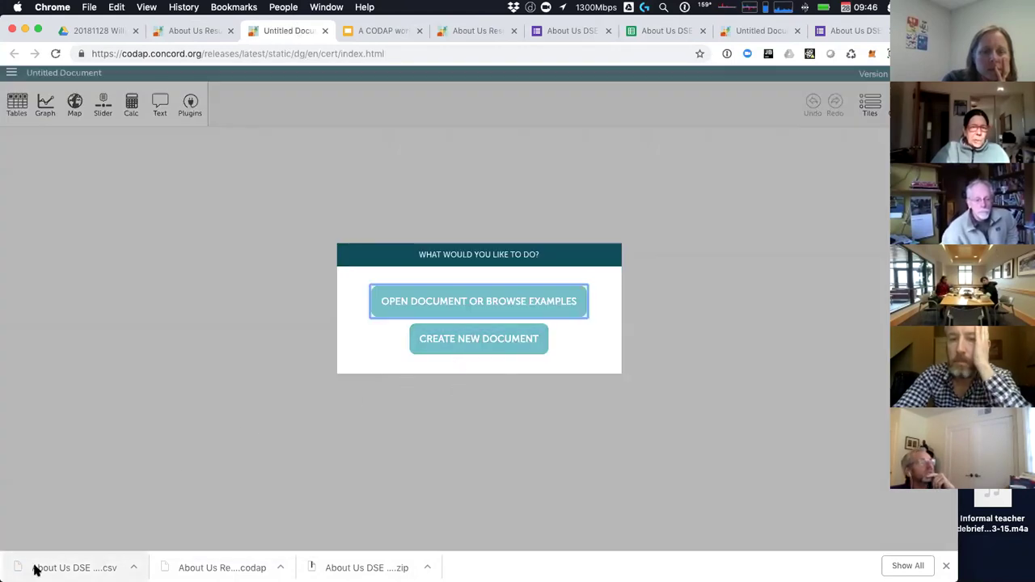
drag(35, 568, 86, 449)
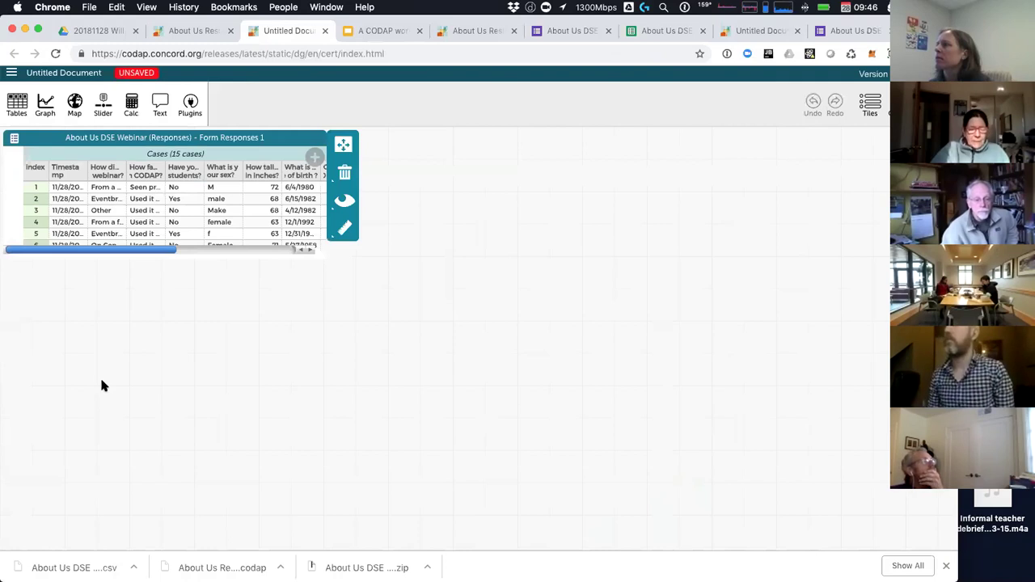
- Check the posted questions in the slides, return to the About Us Results document with the map, and close that map
click(379, 32)
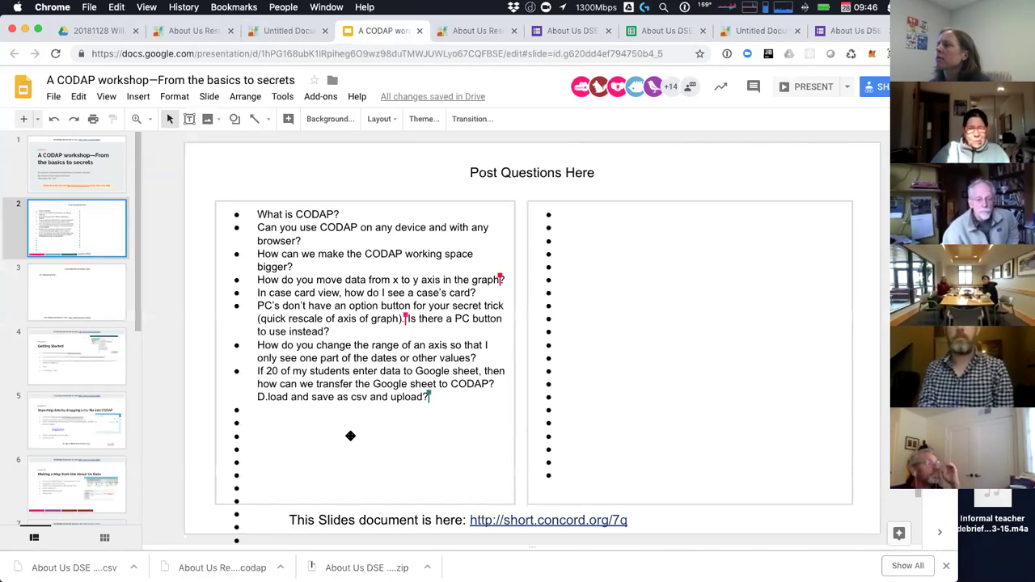
click(485, 32)
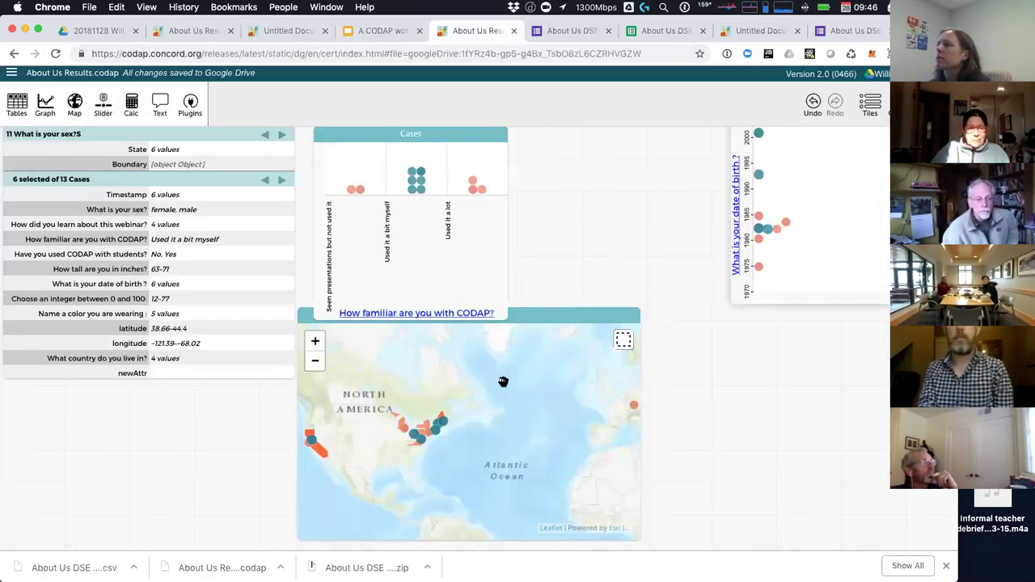
drag(458, 388, 524, 389)
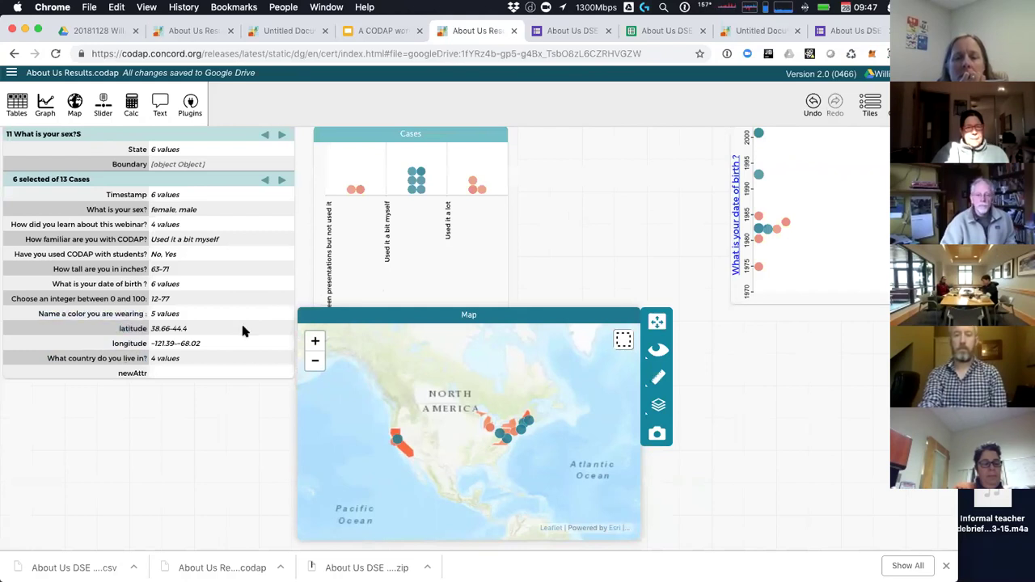
mouse_move(635, 317)
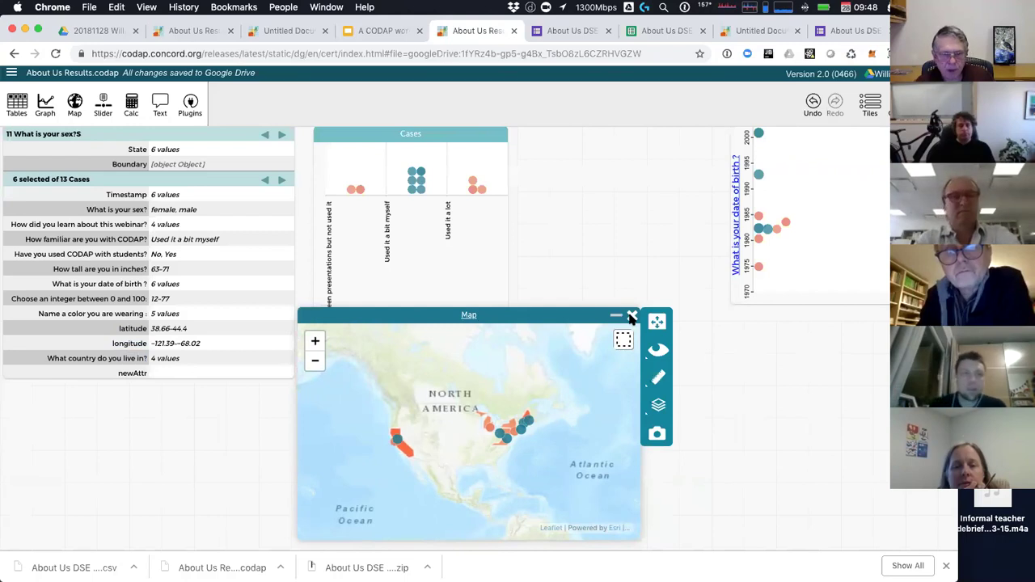
click(632, 317)
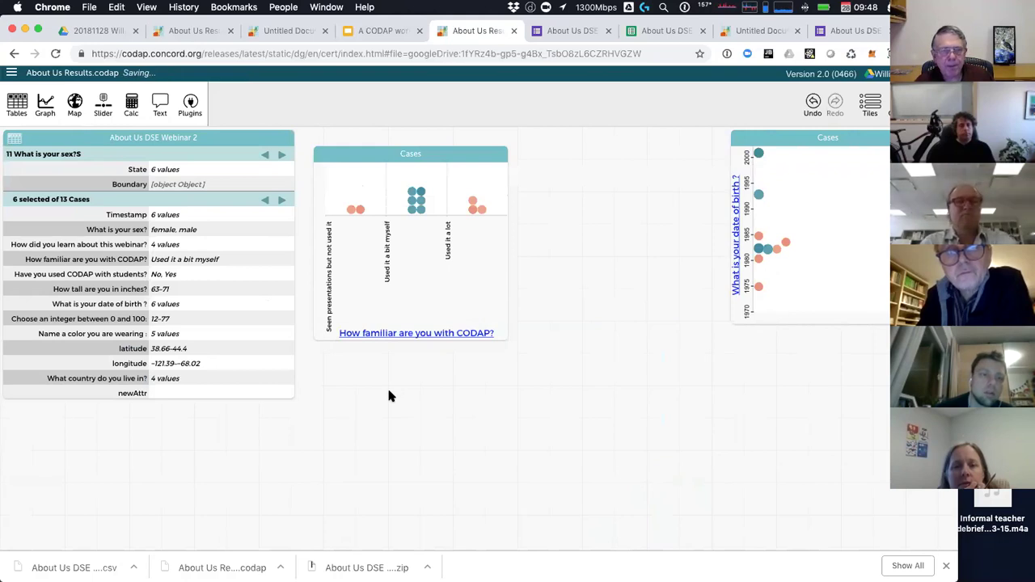
- Go to the More About Maps slide in the workshop presentation and open its linked South American Earthquakes and Cities document
click(386, 31)
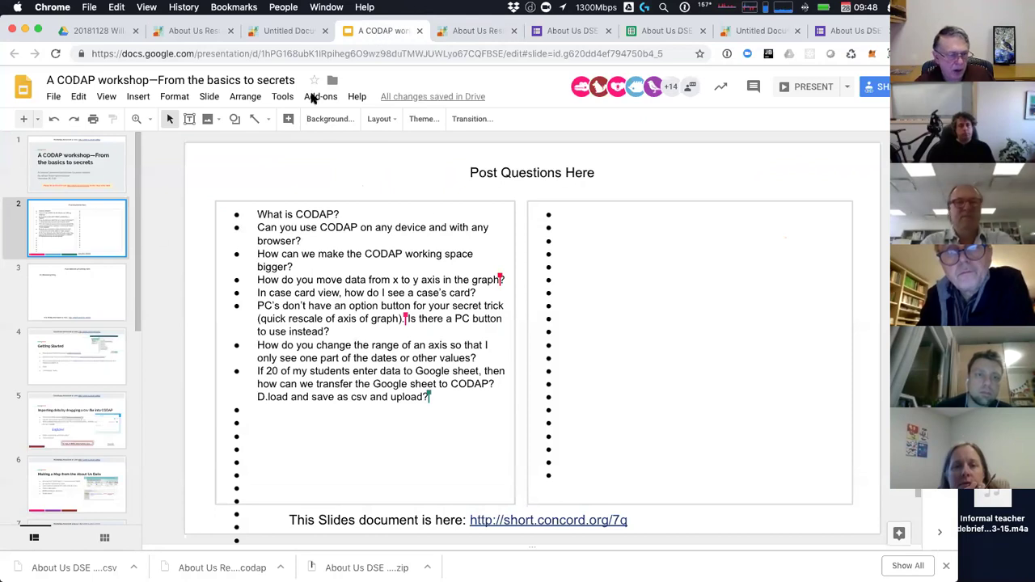
click(61, 483)
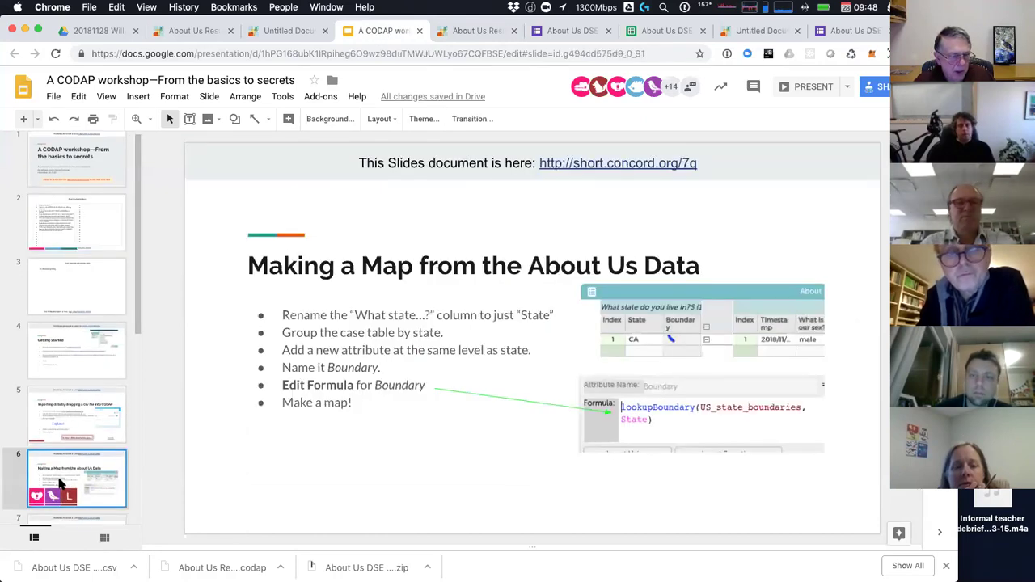
scroll(61, 469, down, 5)
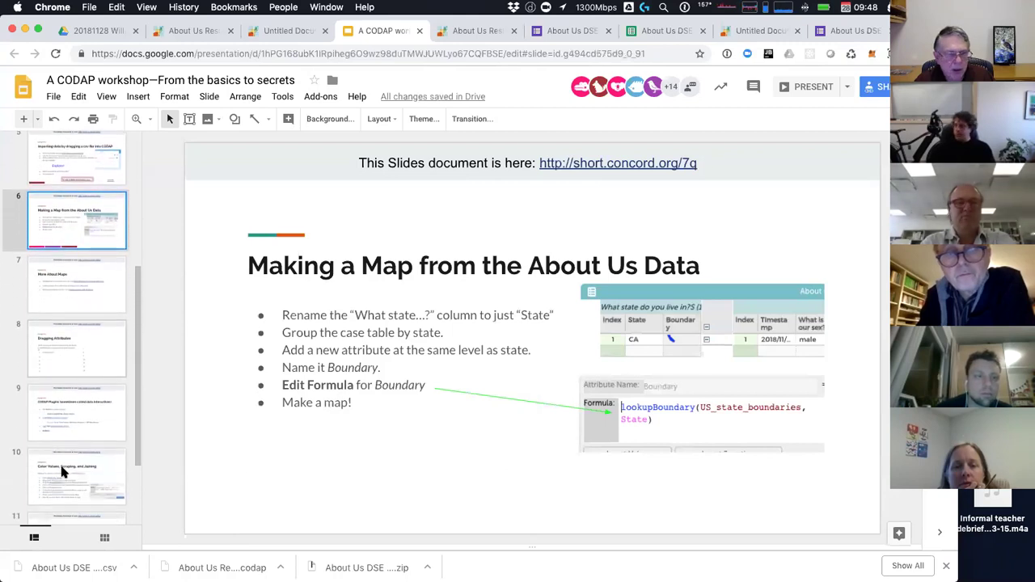
click(62, 293)
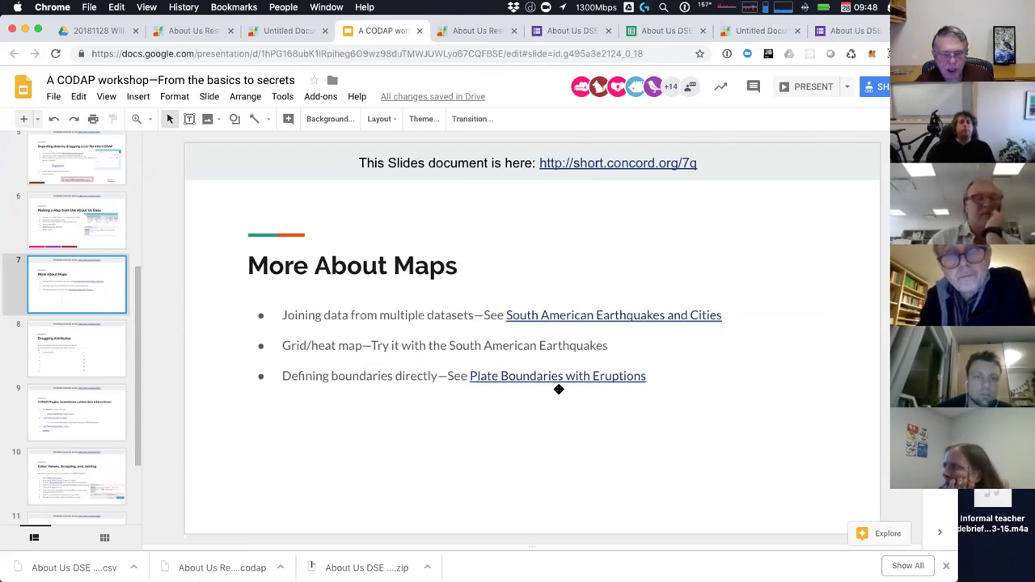
click(570, 315)
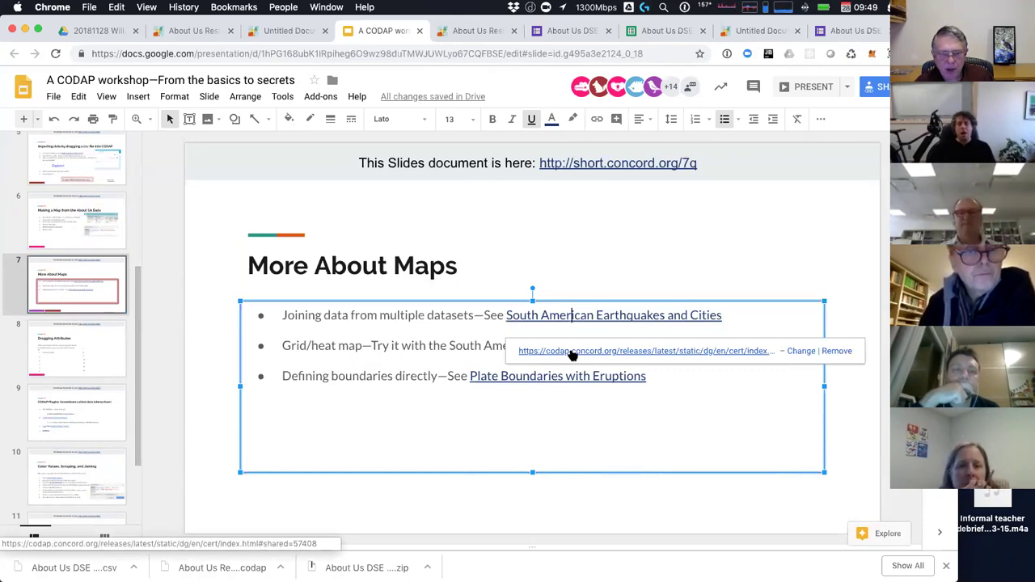
click(572, 353)
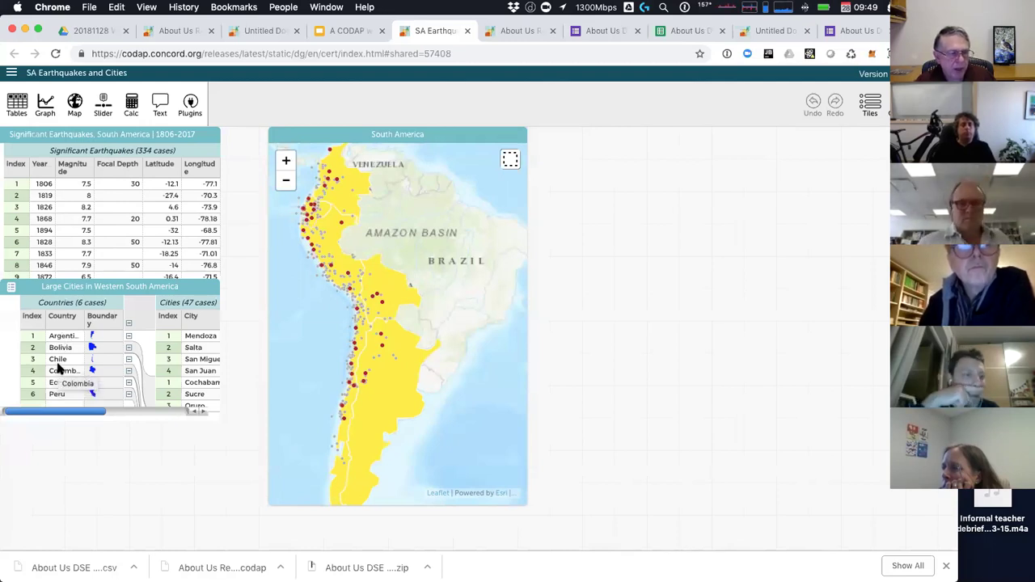
- Examine the linked map and table data by selecting Argentina, the city of Sucre and an earthquake west of the Amazon Basin
click(383, 415)
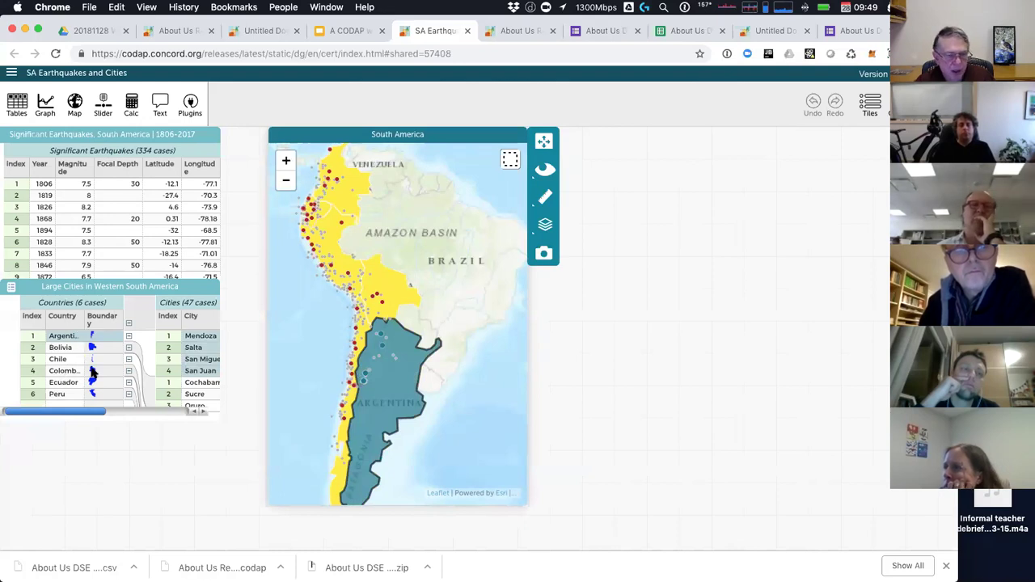
click(382, 303)
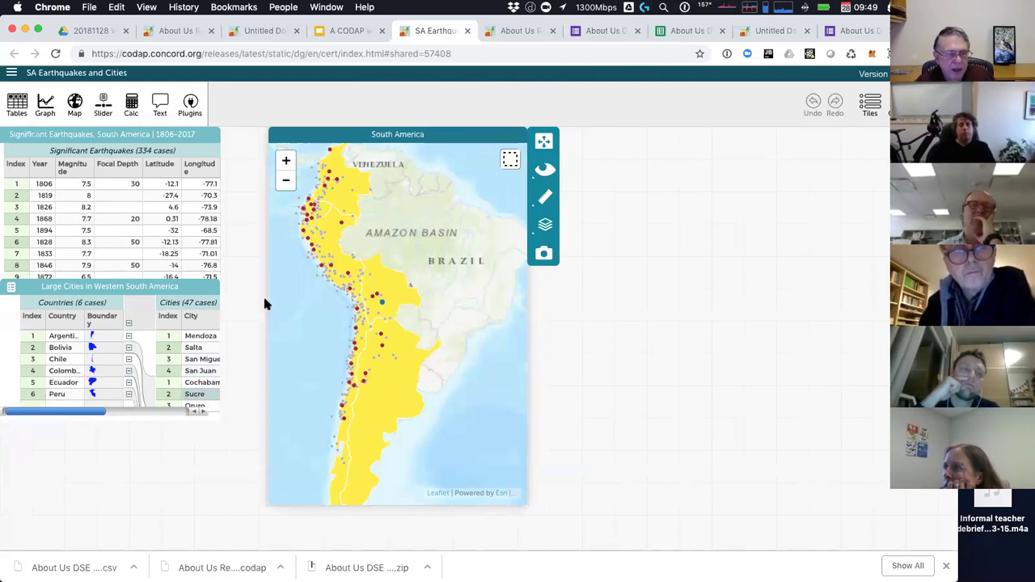
click(330, 261)
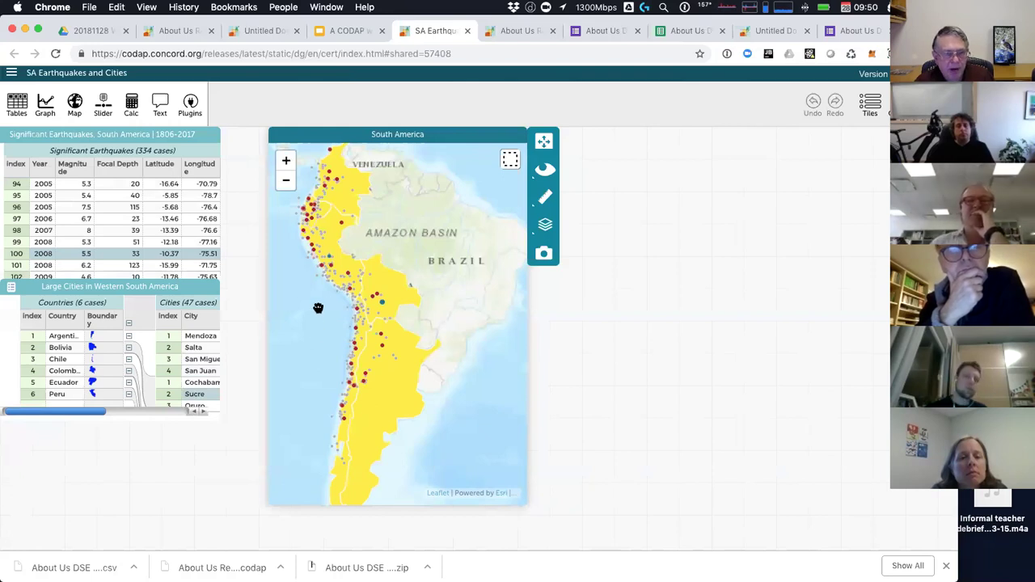
drag(318, 307, 330, 321)
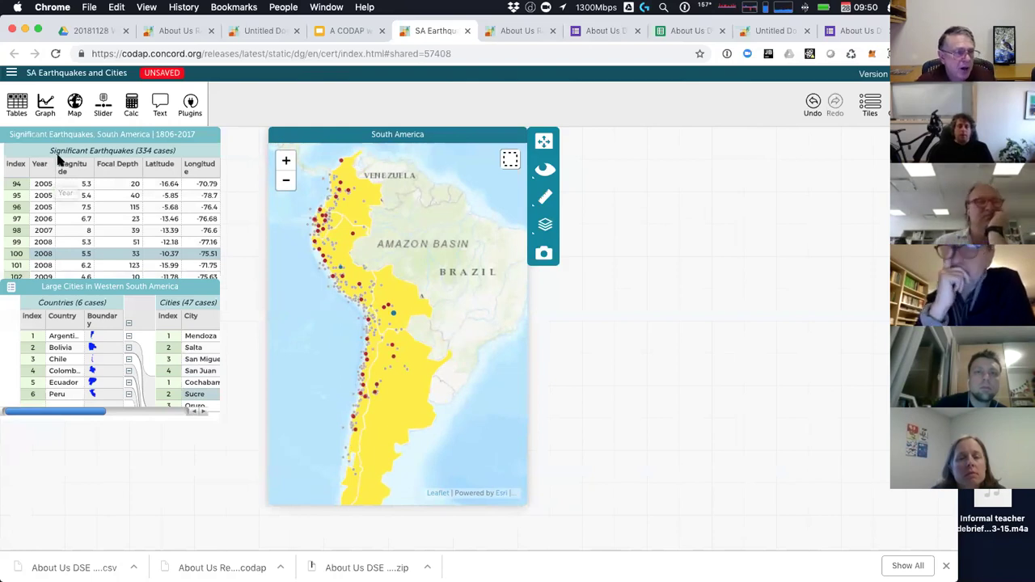
scroll(68, 191, up, 15)
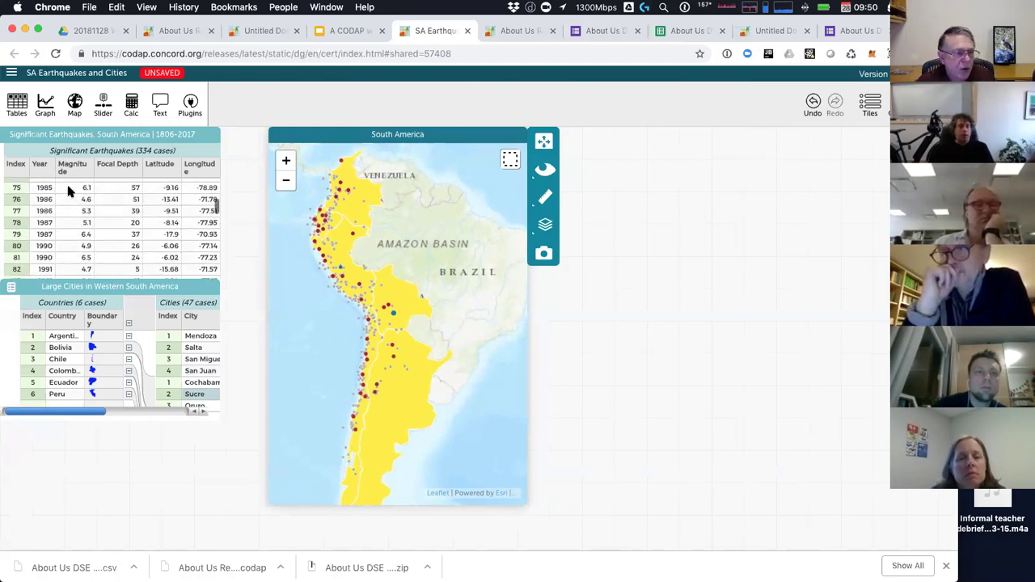
- Display the Significant Earthquakes on the South America map as a grid instead of points and enlarge the grid cells
scroll(68, 189, up, 9)
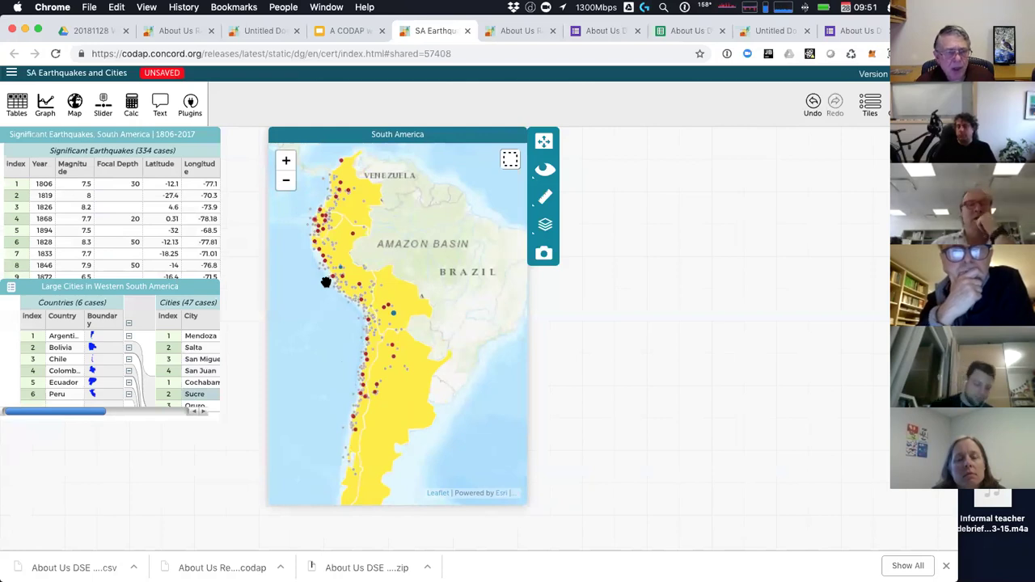
double_click(340, 224)
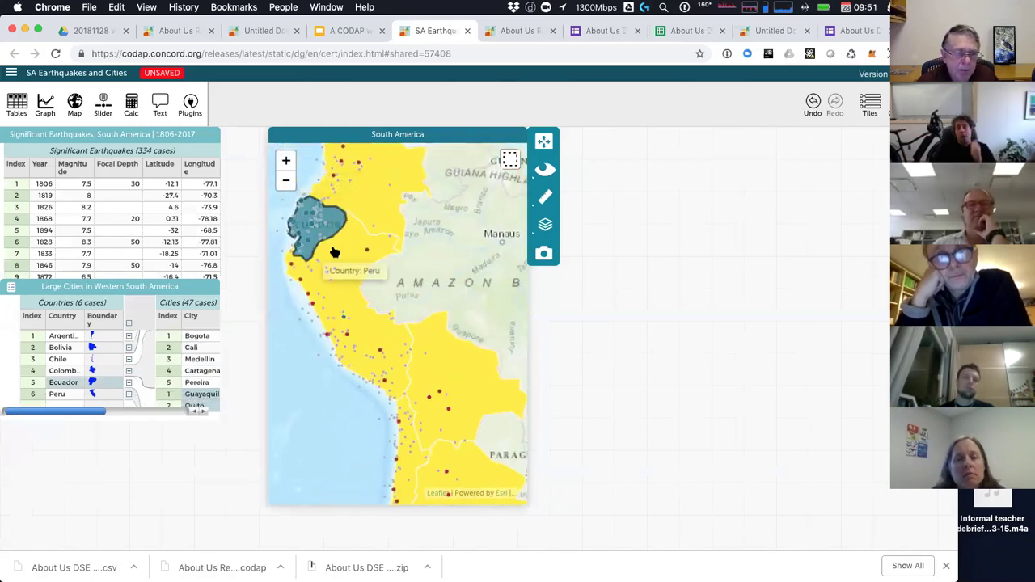
click(288, 324)
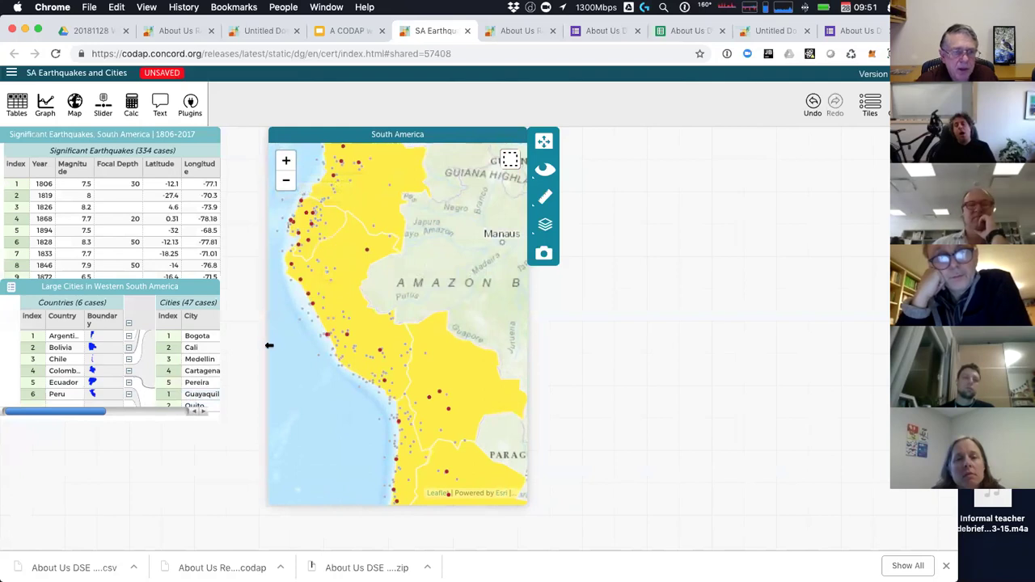
click(546, 200)
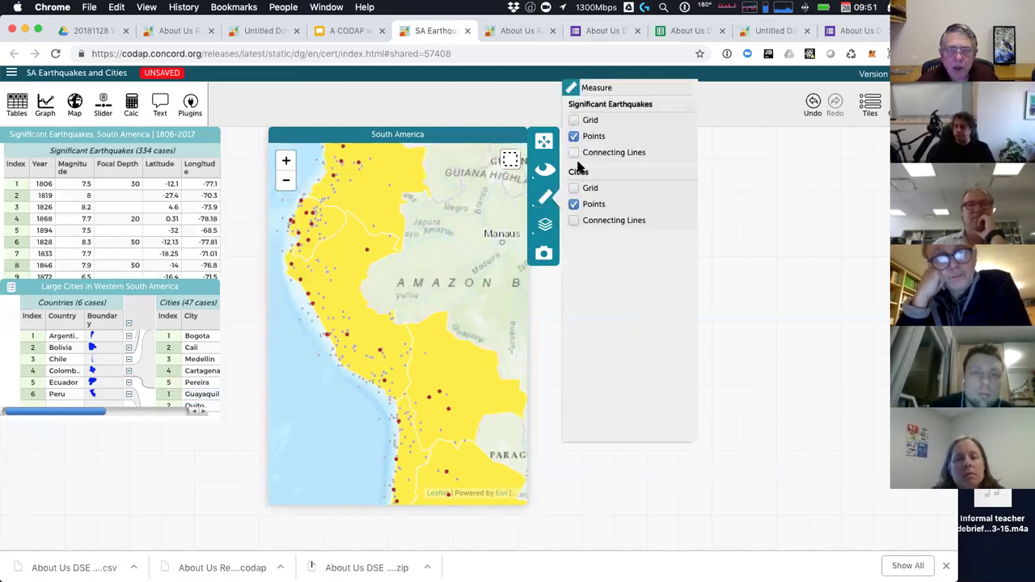
click(575, 120)
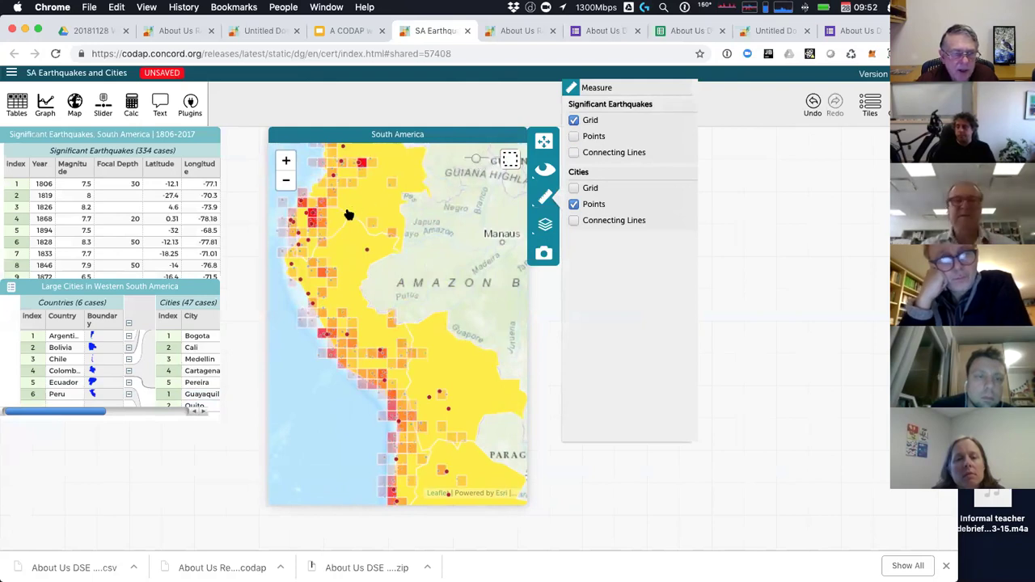
mouse_move(317, 225)
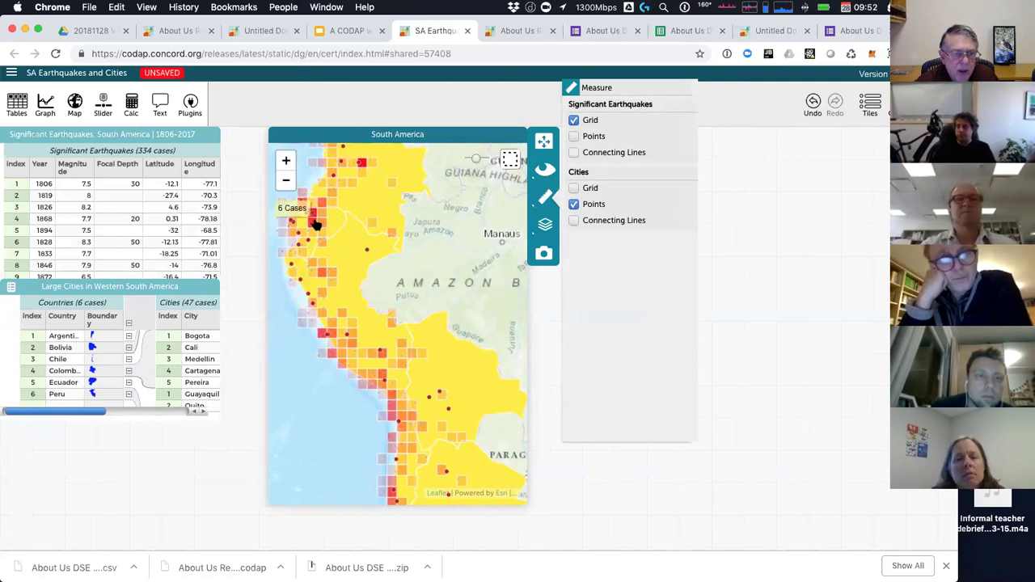
mouse_move(329, 209)
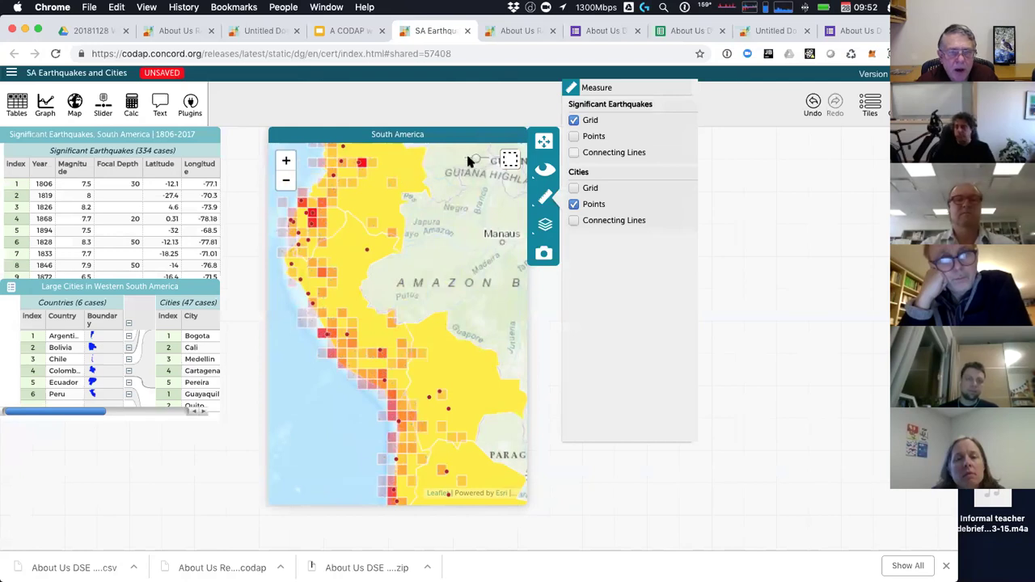
drag(475, 159, 491, 159)
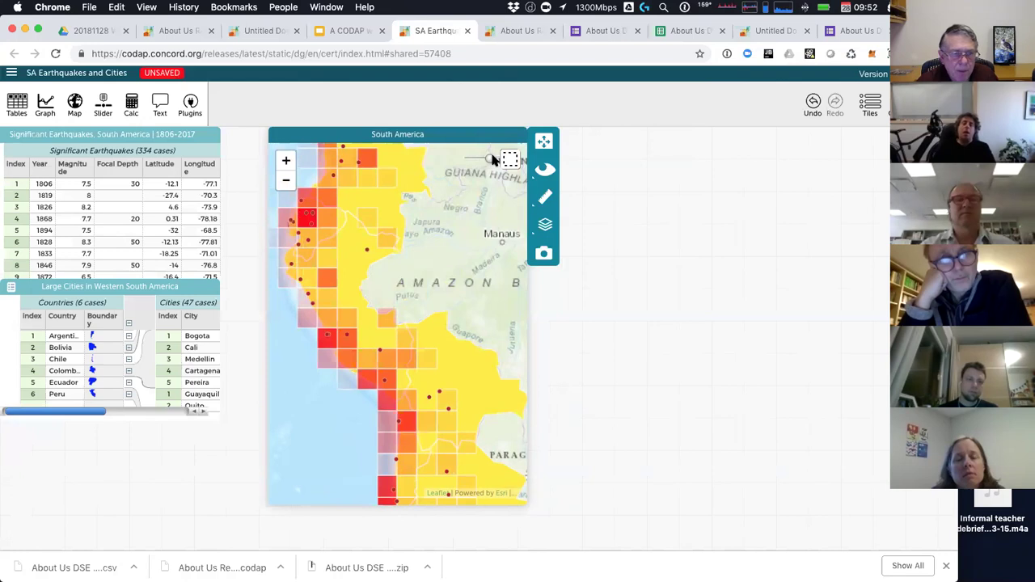
mouse_move(351, 266)
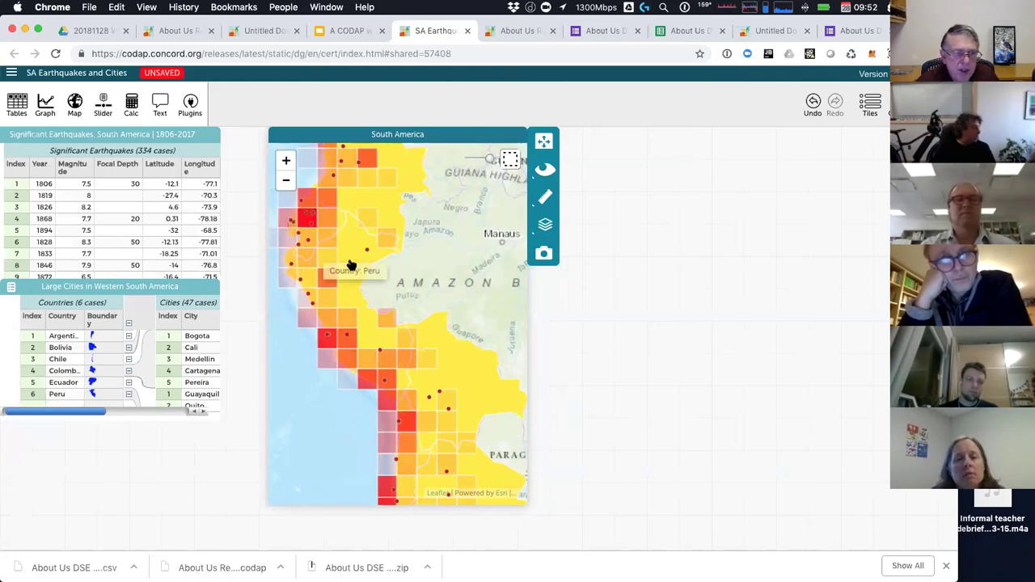
- Examine the earthquake counts of the darkest grid cells and select the cities of Santo Domingo and Callao on the map
click(314, 228)
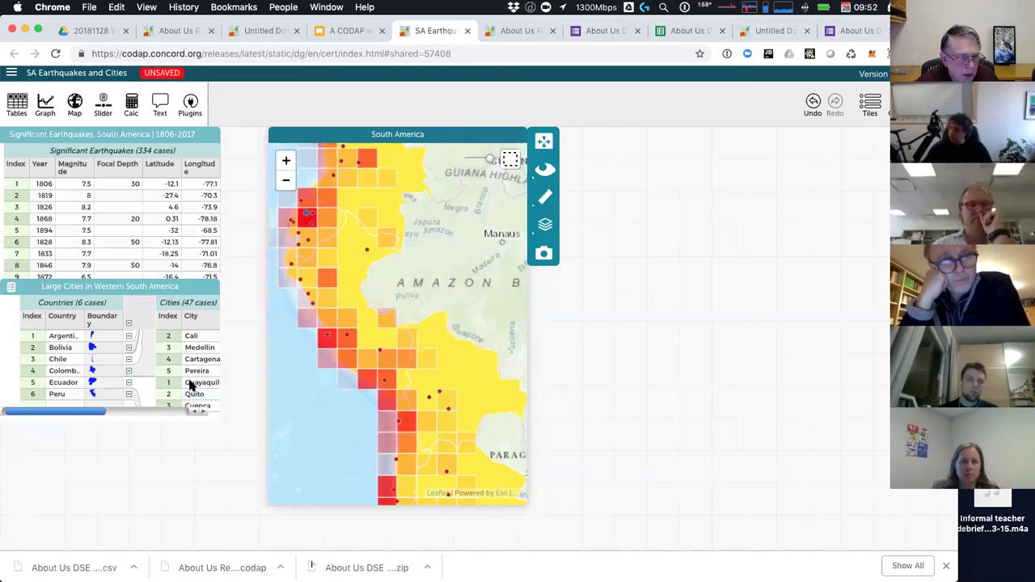
scroll(191, 385, down, 2)
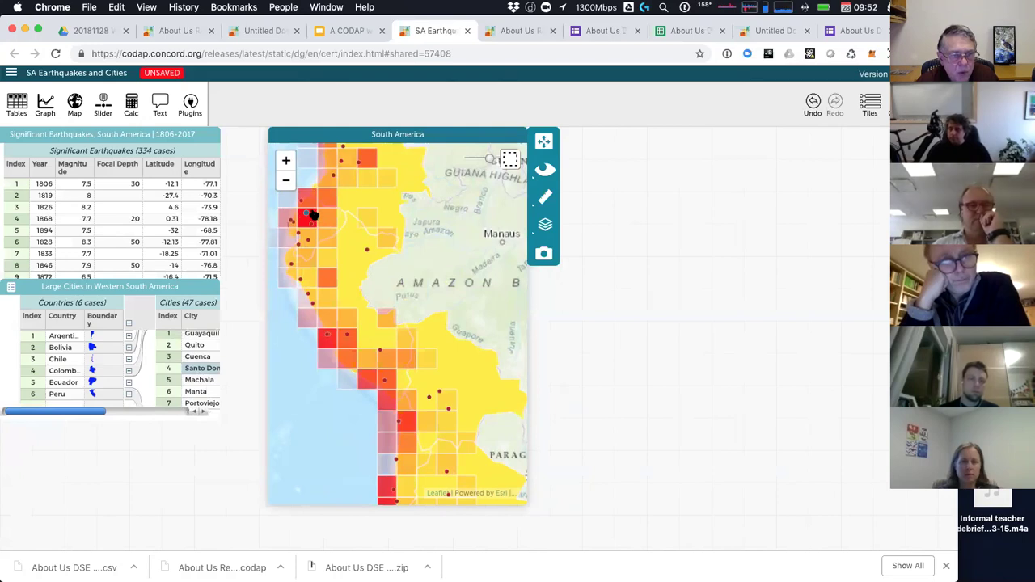
mouse_move(311, 232)
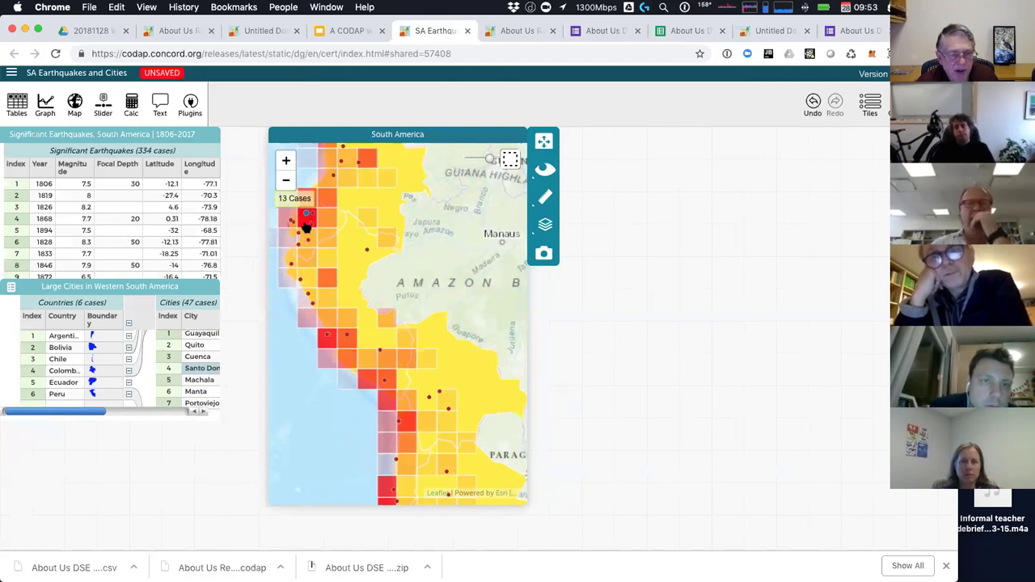
click(328, 336)
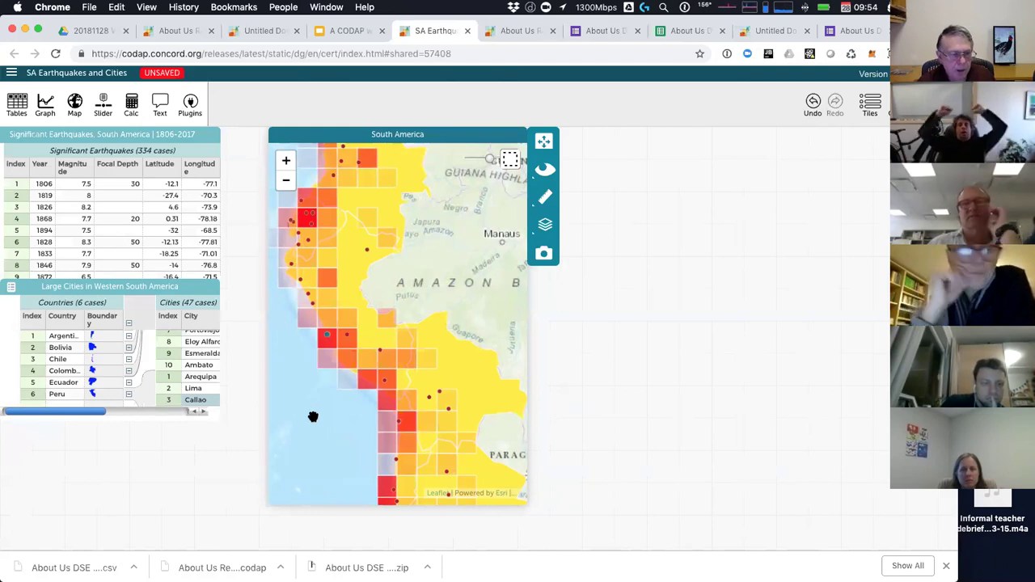
mouse_move(375, 156)
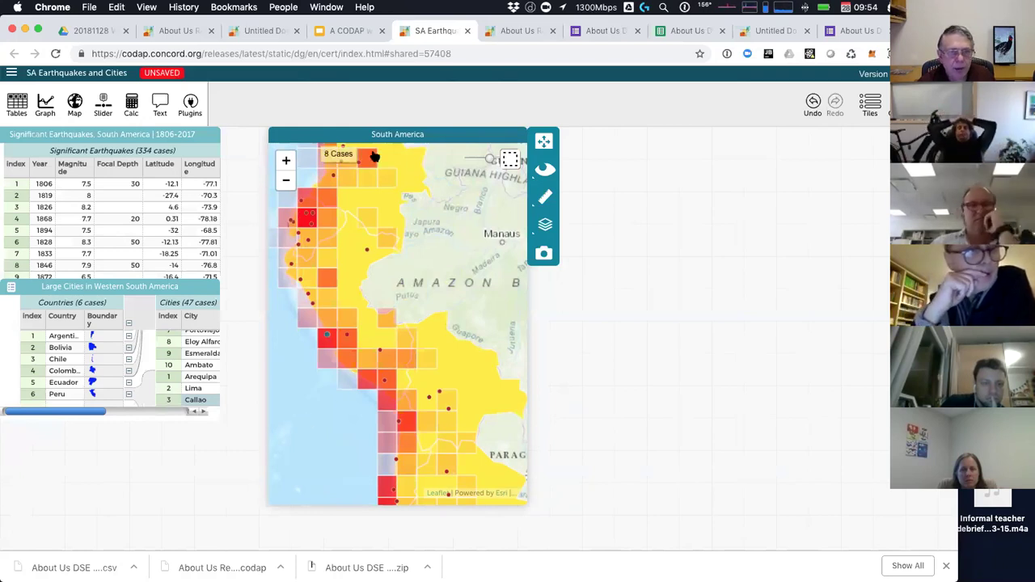
- Return to the More About Maps slide and open its linked Plate Boundaries with Eruptions document
click(348, 31)
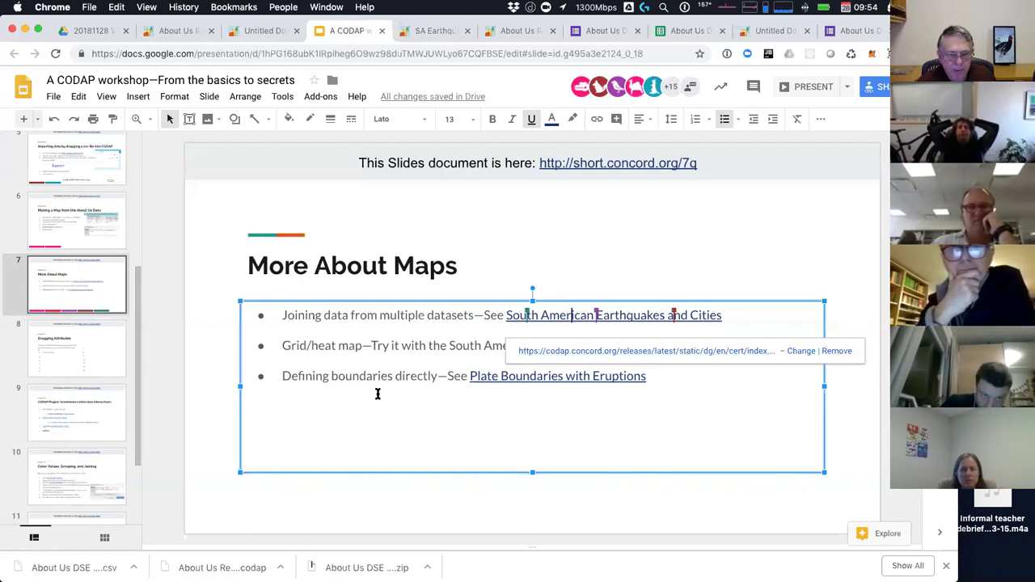
click(427, 350)
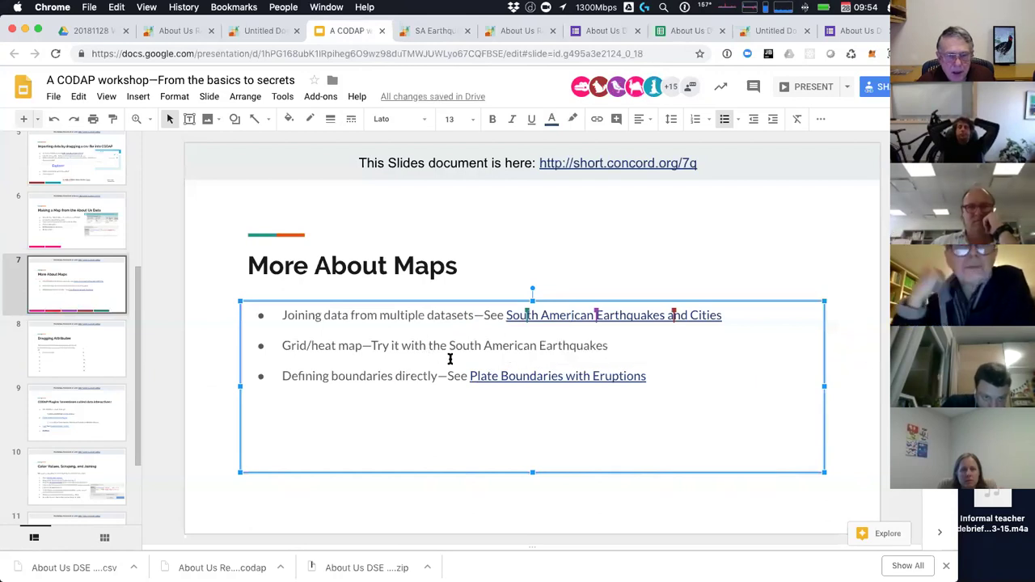
click(510, 376)
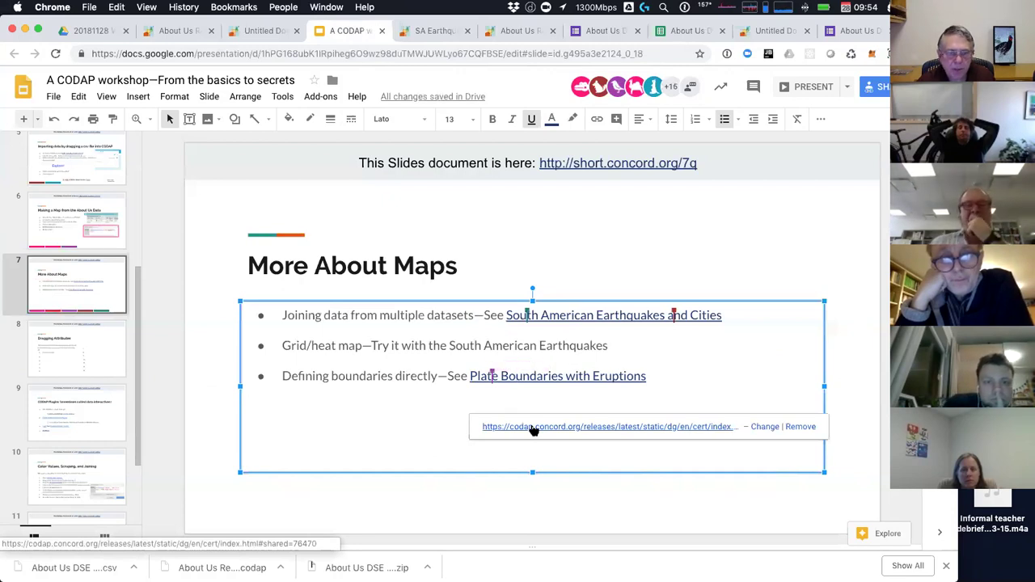
click(534, 428)
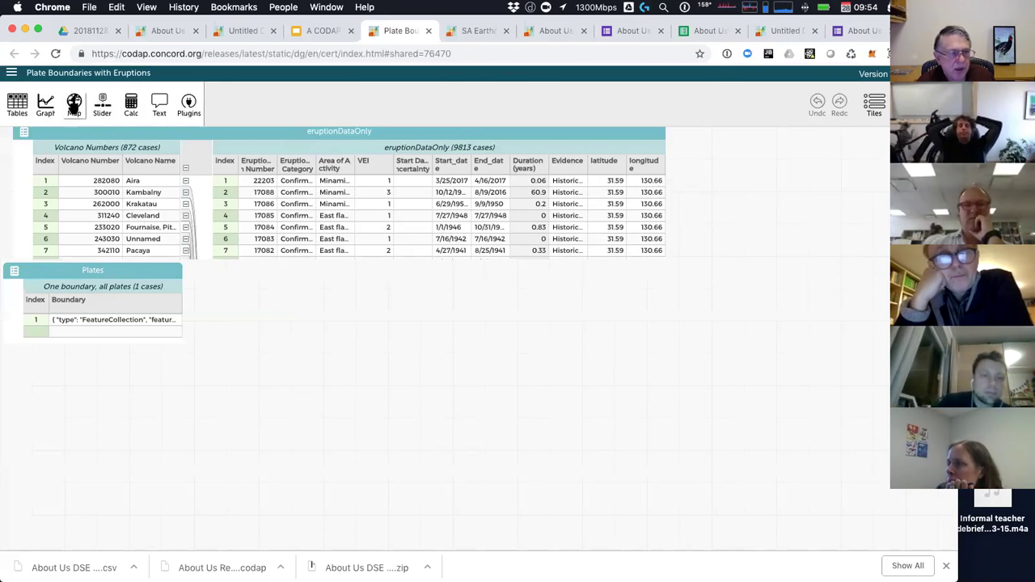
- Add a map to the document, reduce the eruption point size and colour the points dark red
click(73, 105)
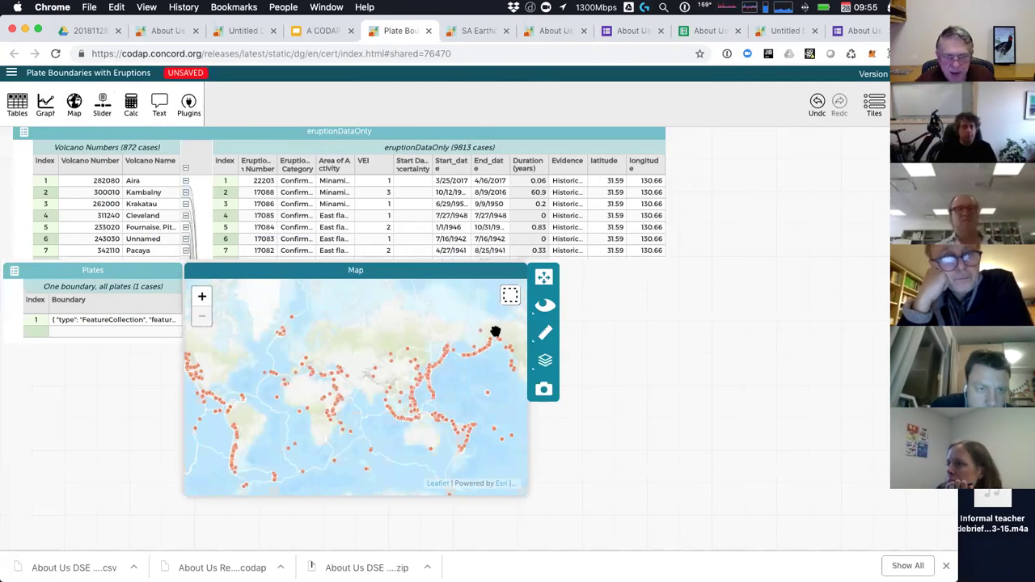
click(544, 363)
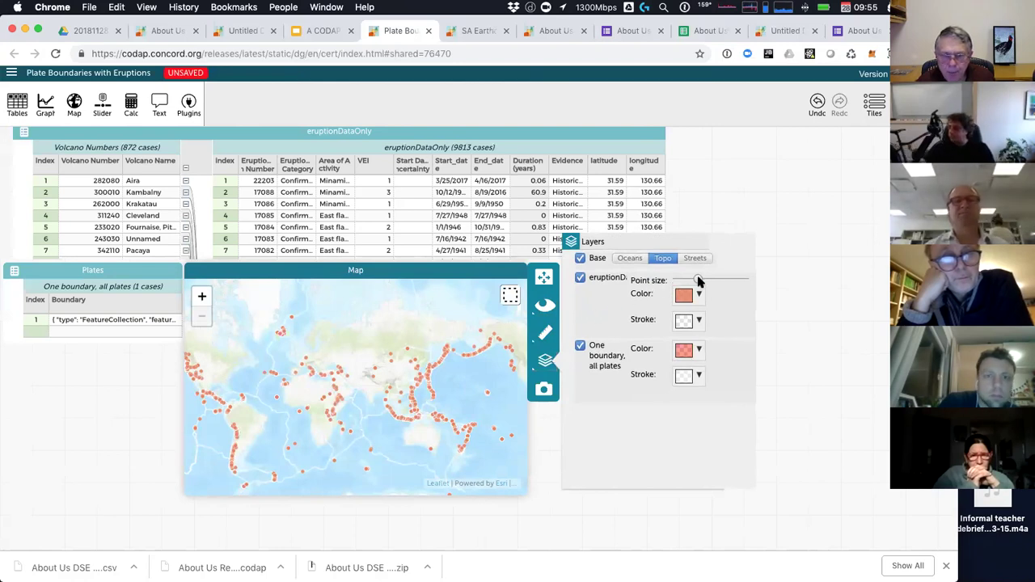
drag(687, 281, 681, 280)
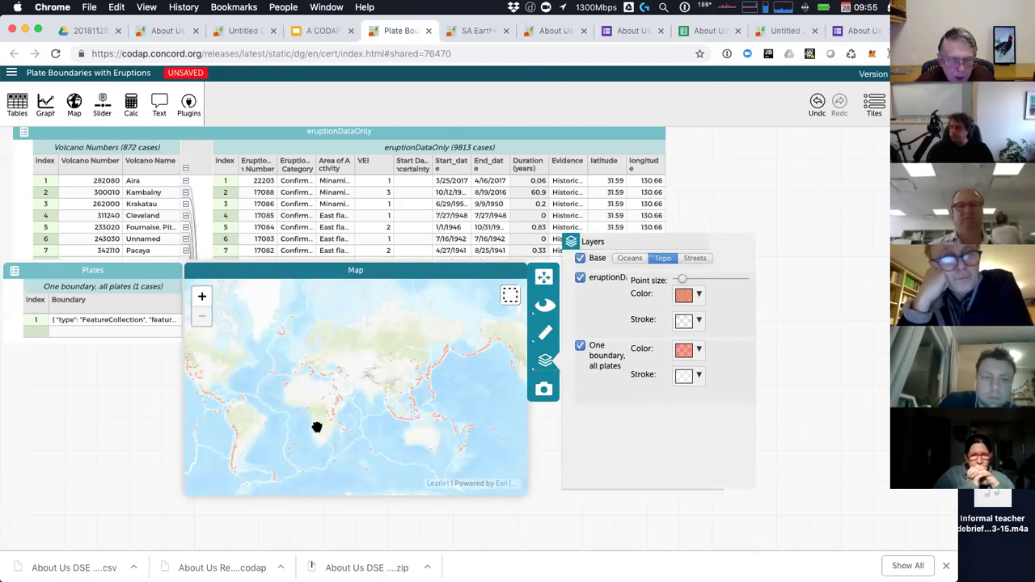
click(698, 296)
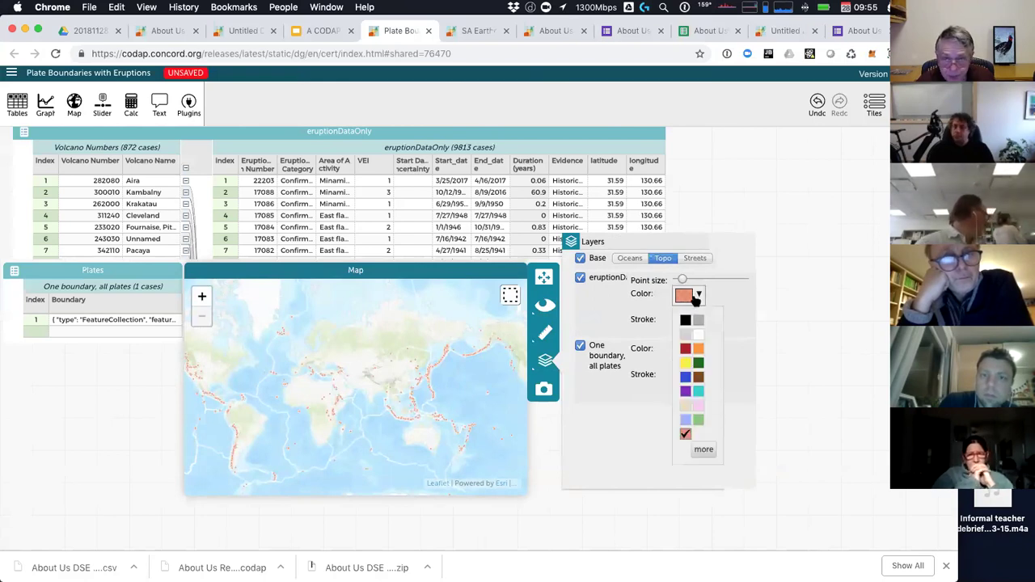
click(686, 349)
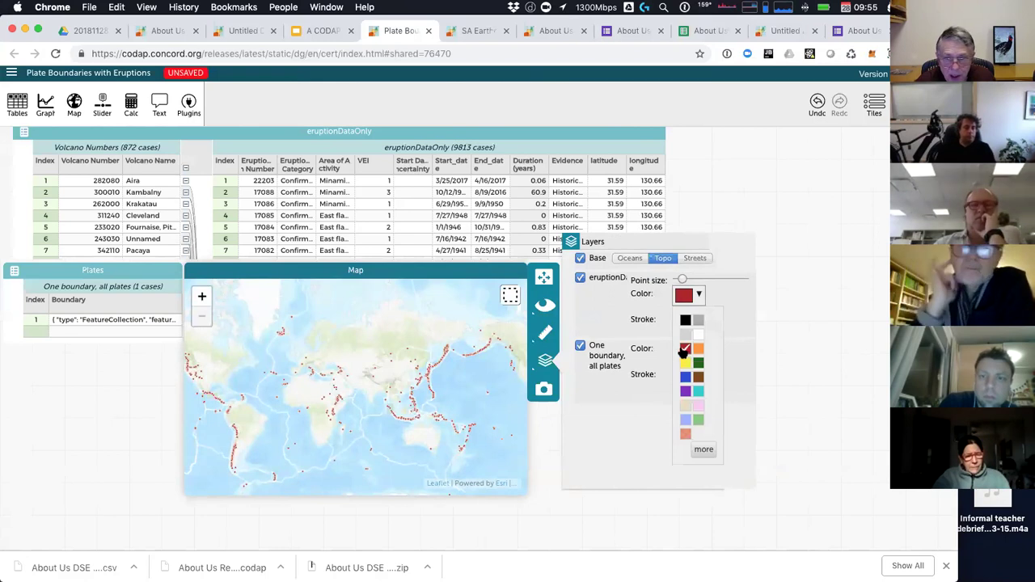
- Try a black stroke on the eruption points and undo that change
click(659, 330)
click(684, 322)
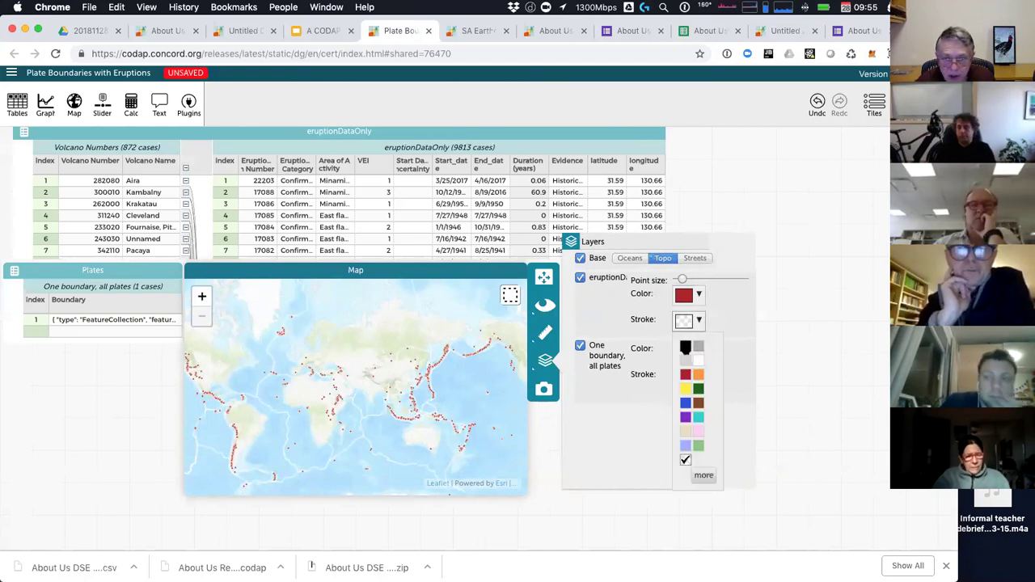
click(685, 346)
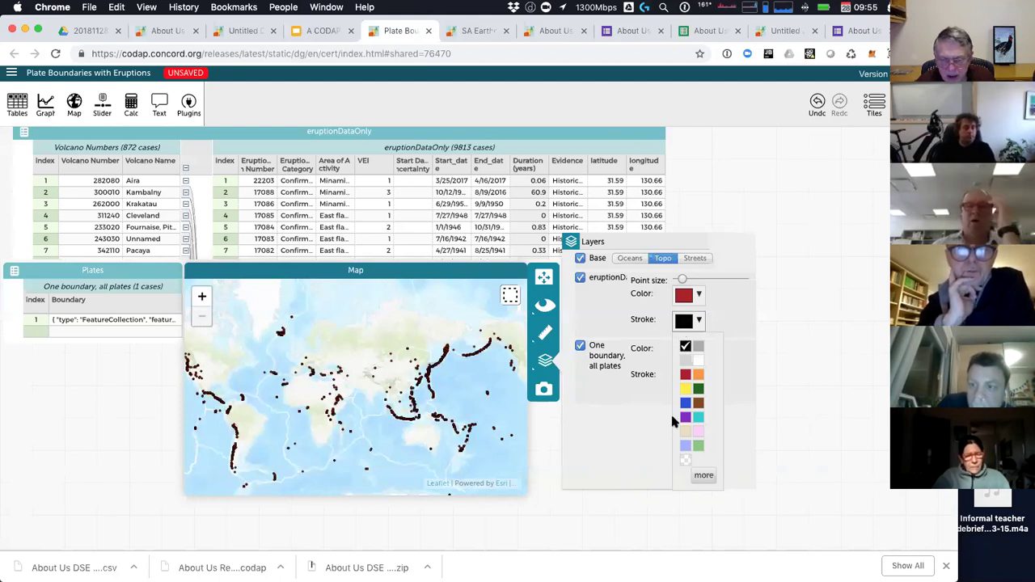
click(818, 102)
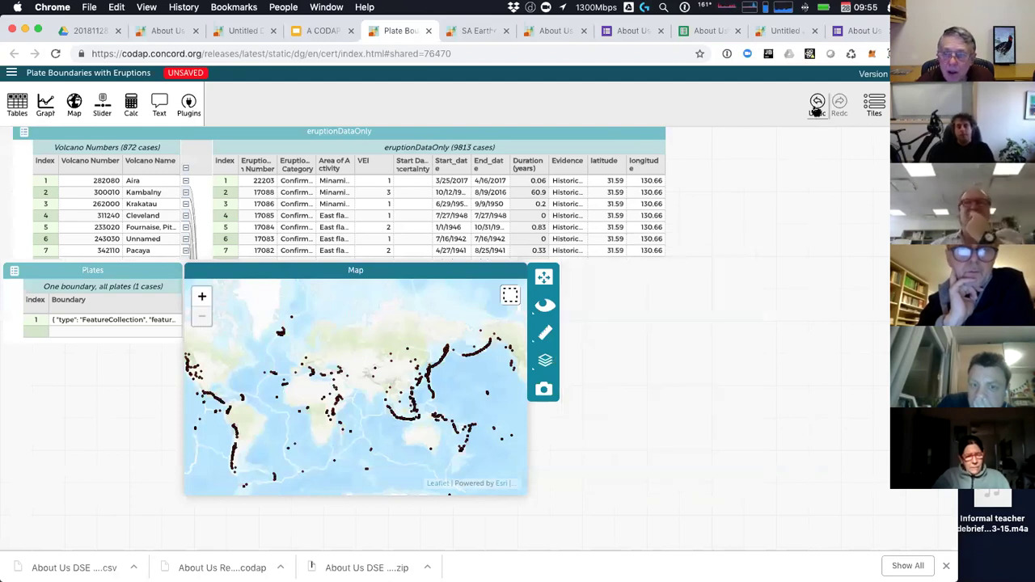
click(816, 106)
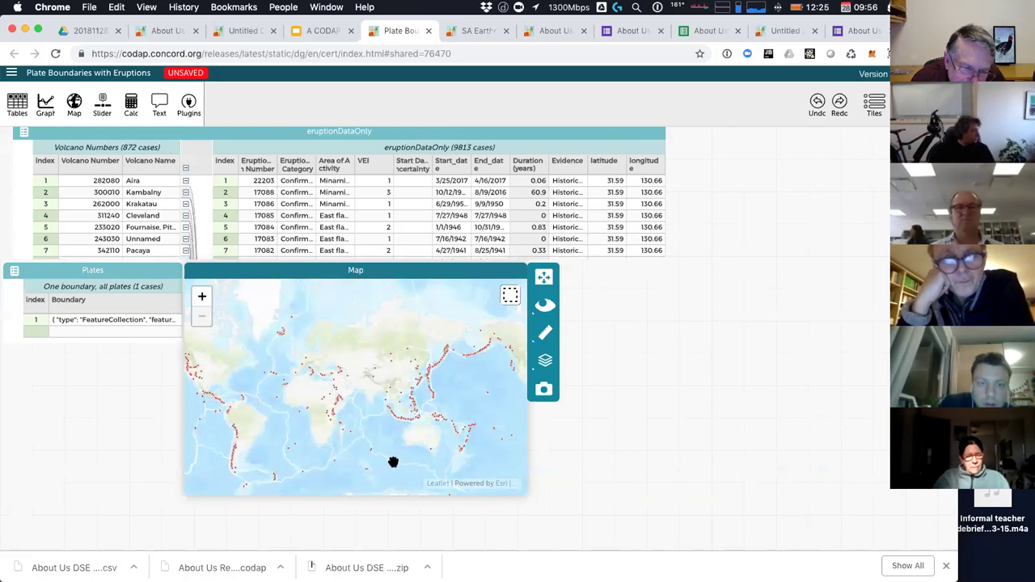
- Select the single boundary case in the Plates table and compare the highlighted plate boundaries with the eruption locations
click(82, 321)
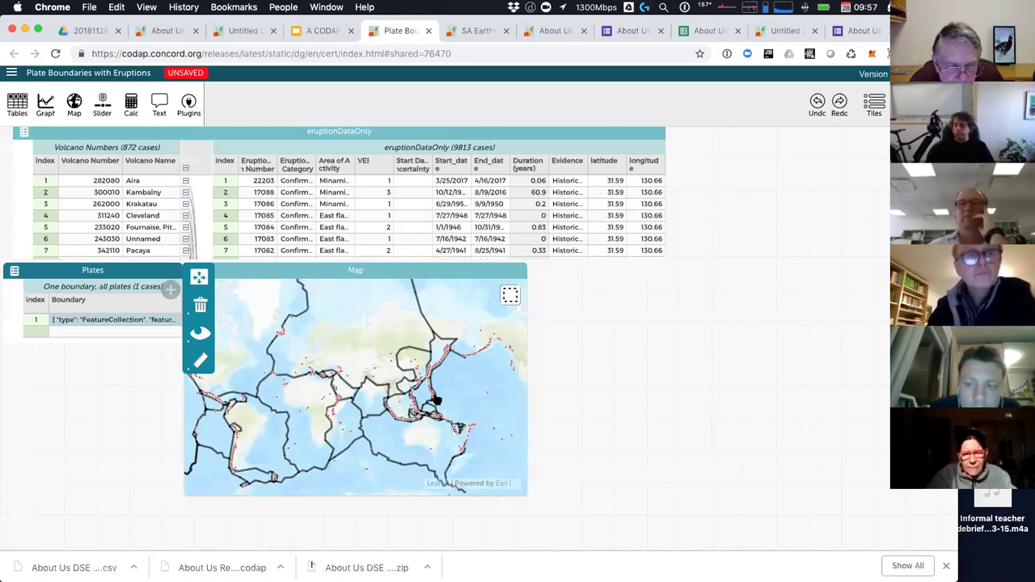
mouse_move(435, 386)
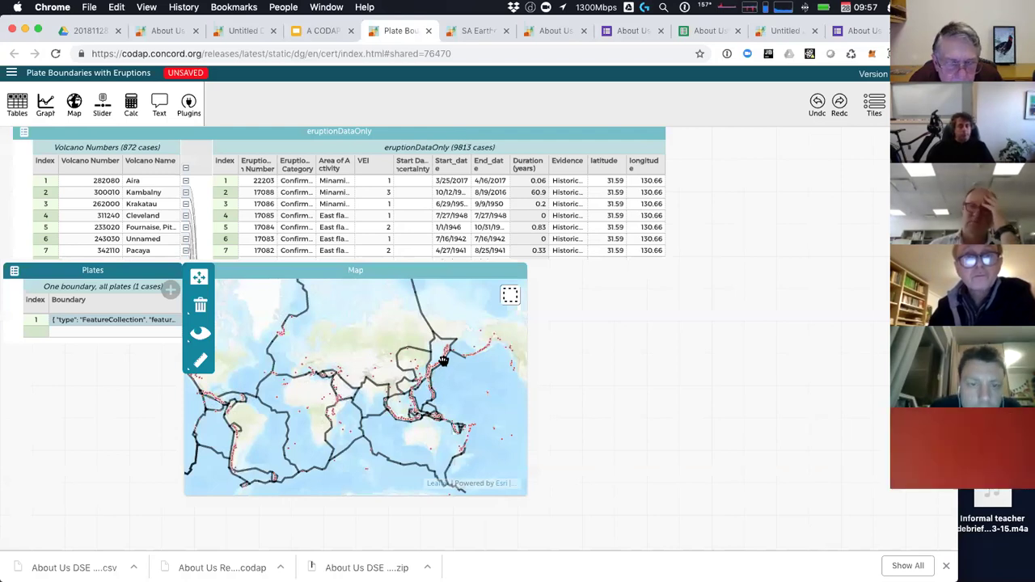
mouse_move(455, 447)
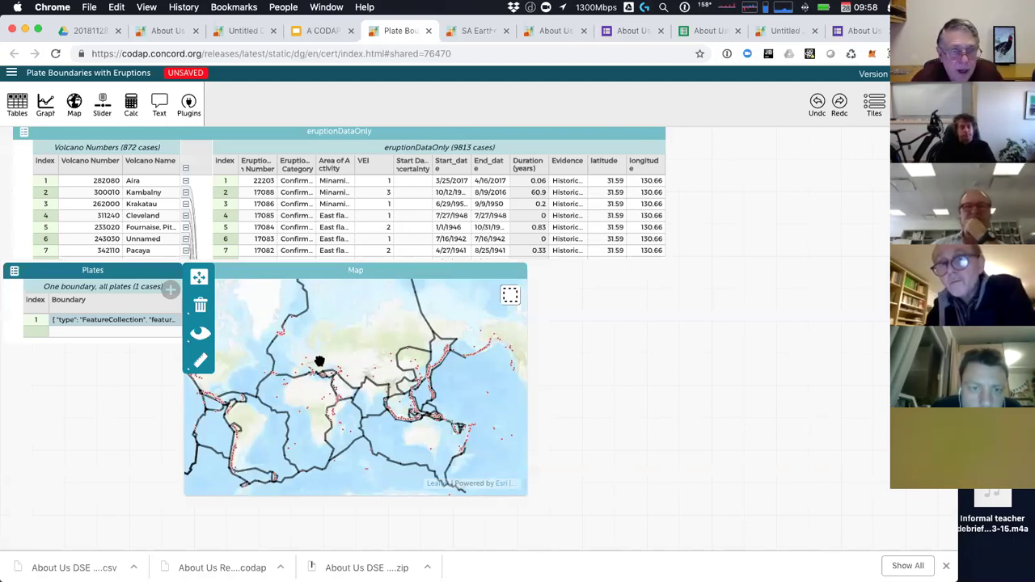
- Check the Post Questions Here slide in the workshop presentation and return to the untitled CODAP document holding the imported form responses
click(331, 34)
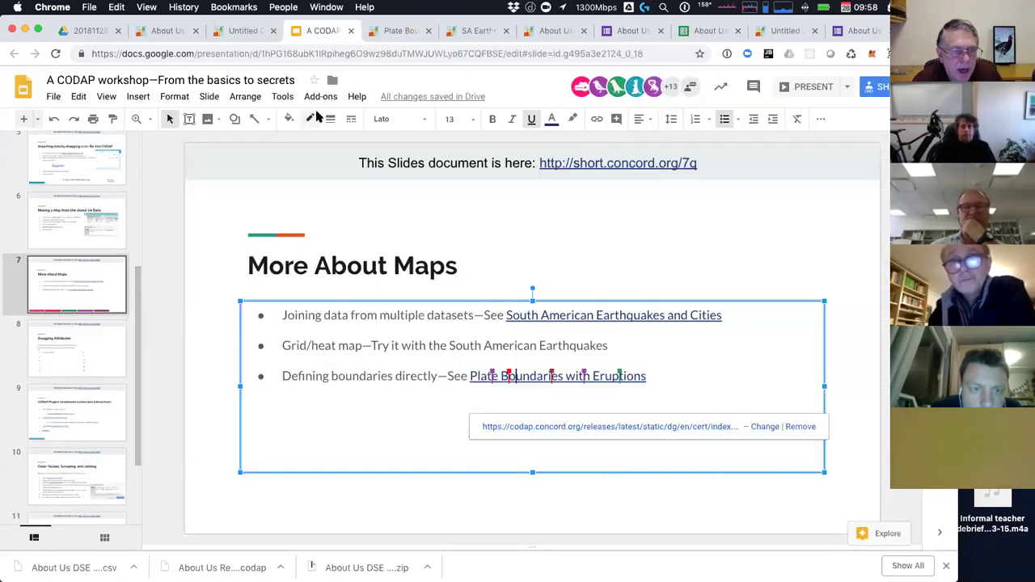
scroll(51, 231, up, 5)
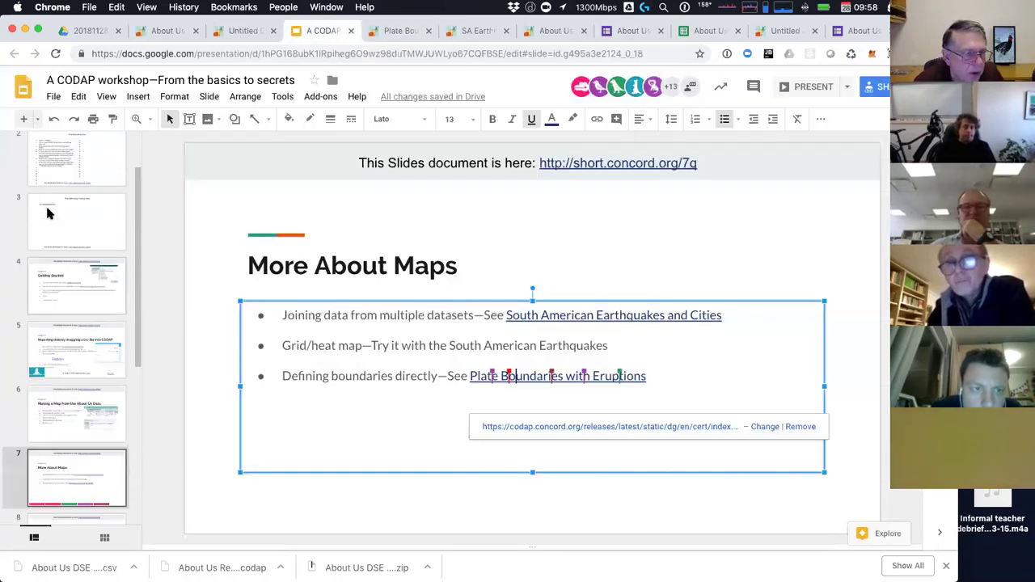
click(52, 189)
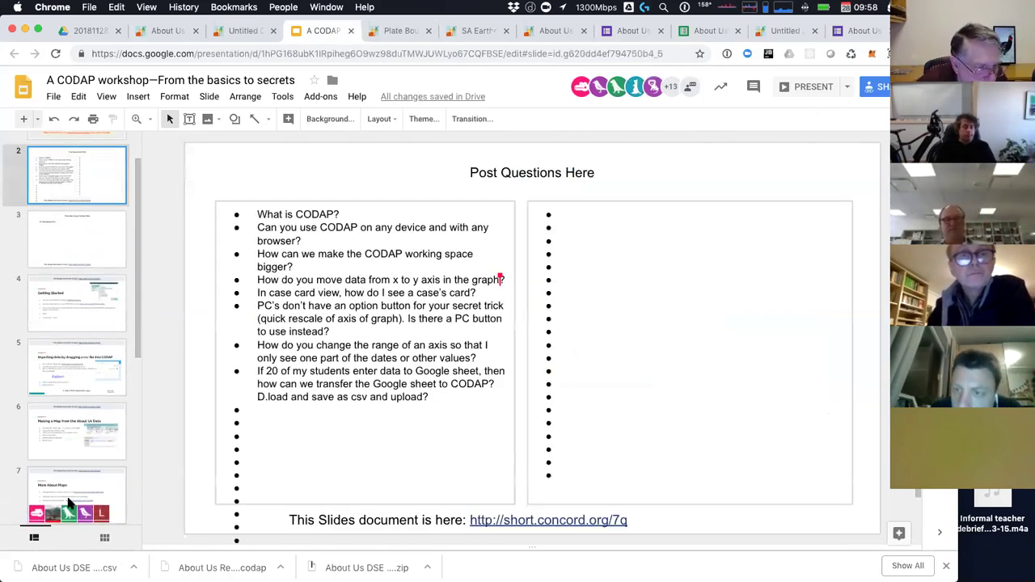
scroll(61, 484, down, 5)
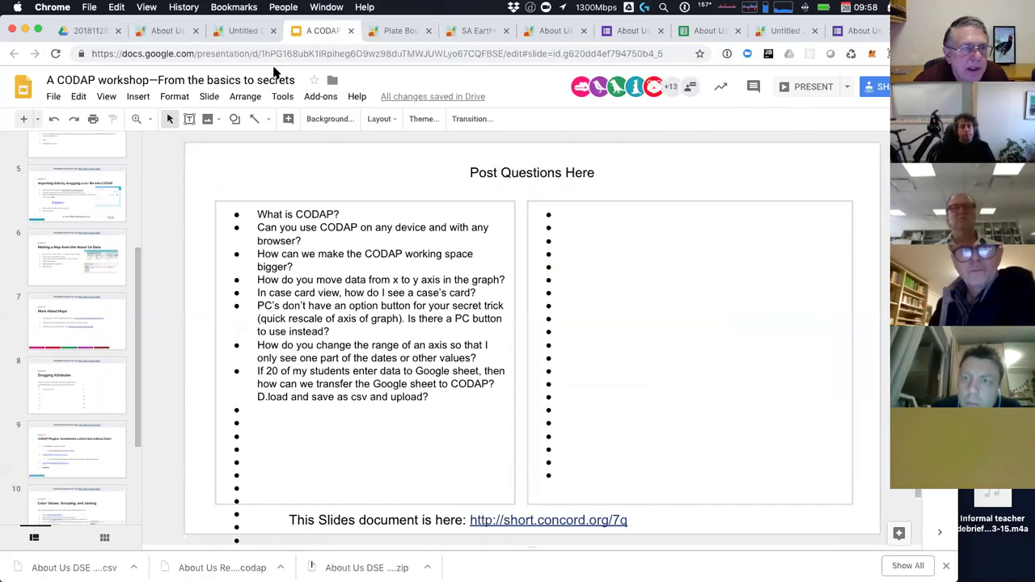
click(236, 31)
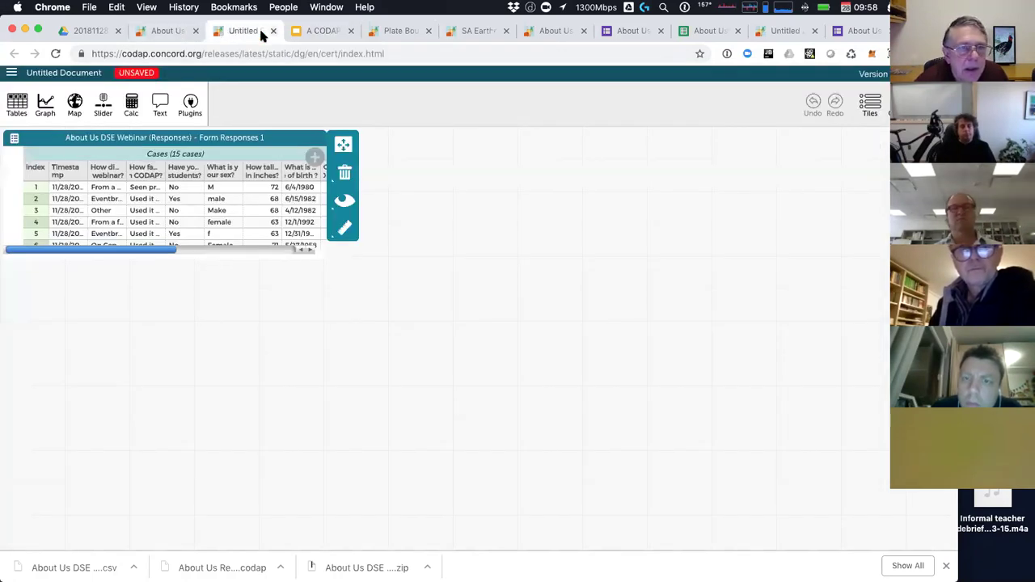
- In the Plate Boundaries with Eruptions document, add a second Plates case by copying the first case's Boundary value into the empty row
click(396, 31)
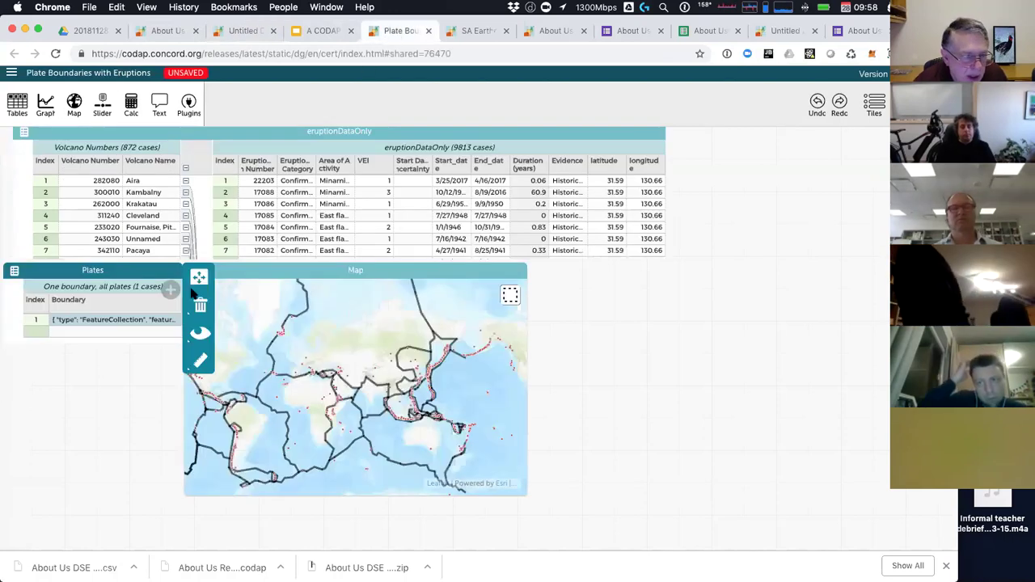
click(74, 330)
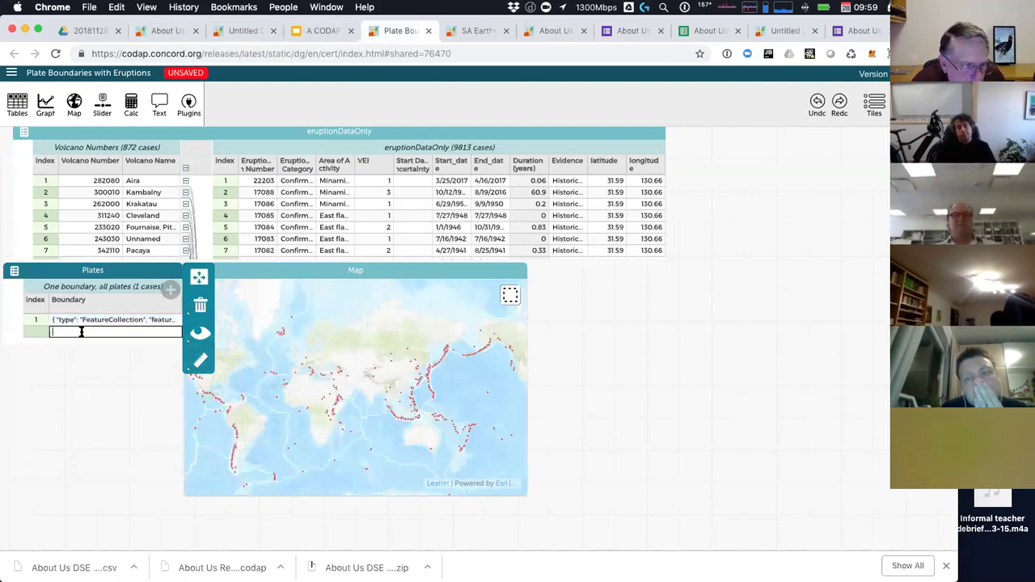
right_click(80, 332)
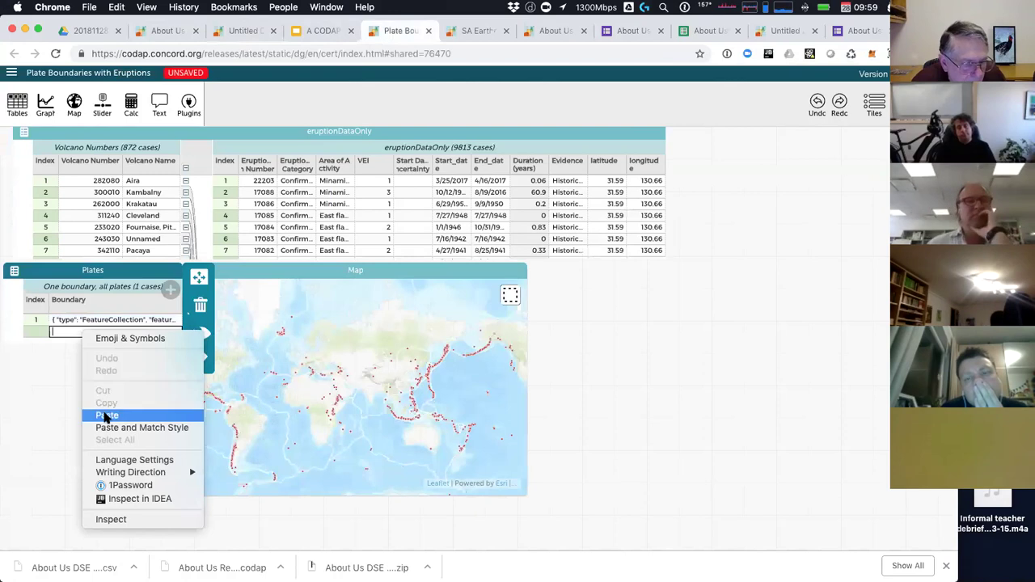
click(54, 363)
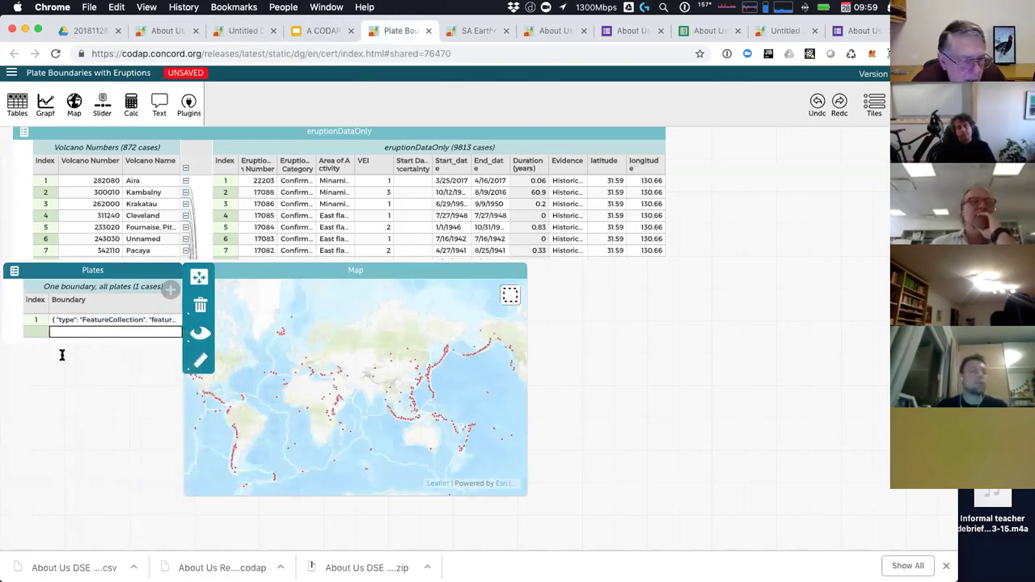
click(81, 320)
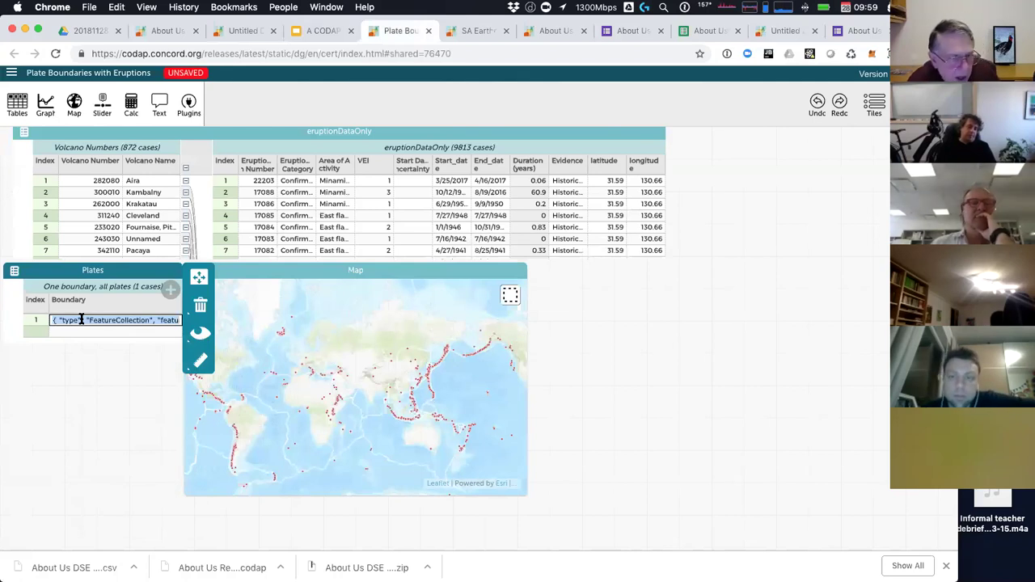
right_click(81, 320)
click(105, 389)
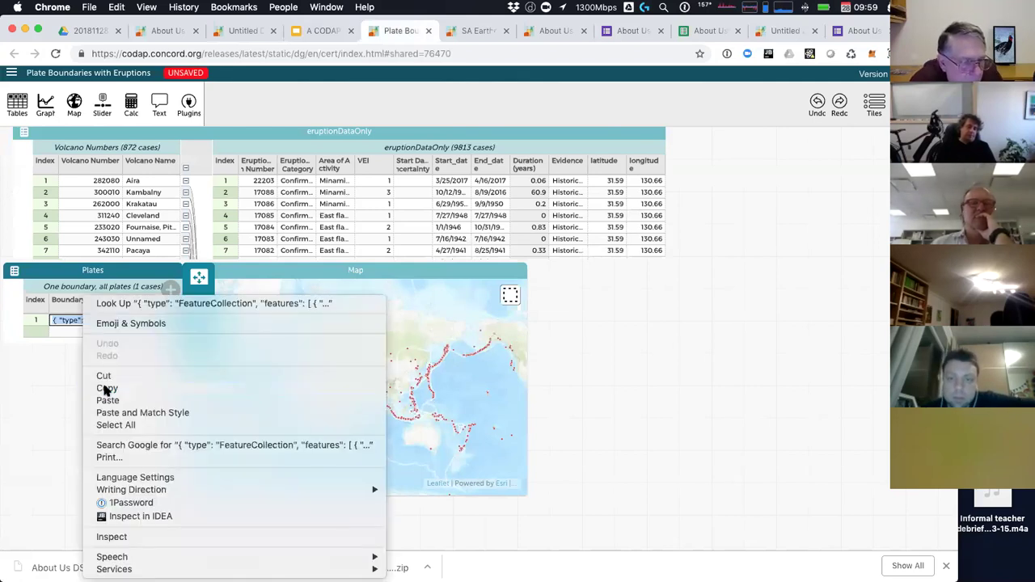
click(65, 333)
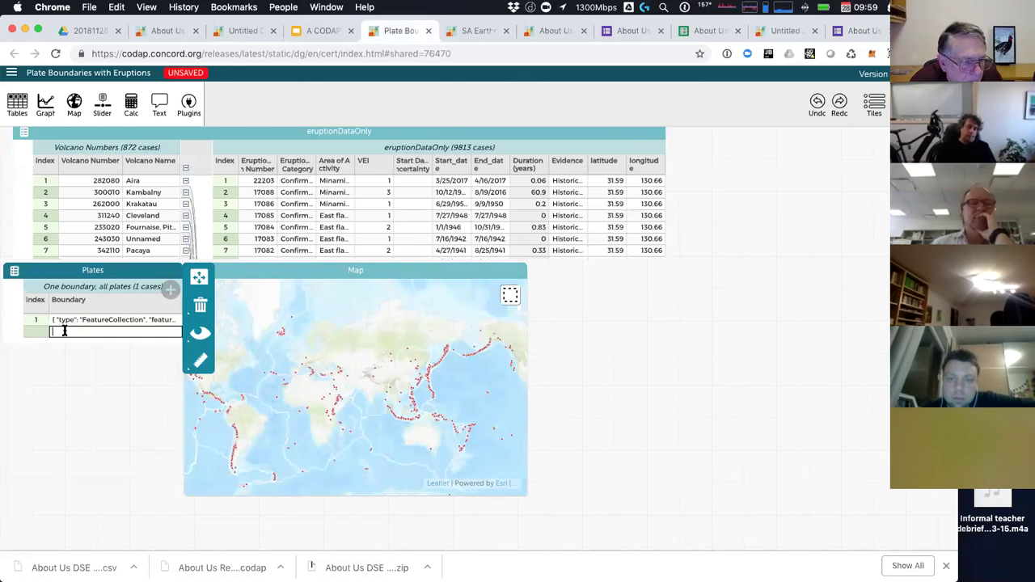
right_click(65, 332)
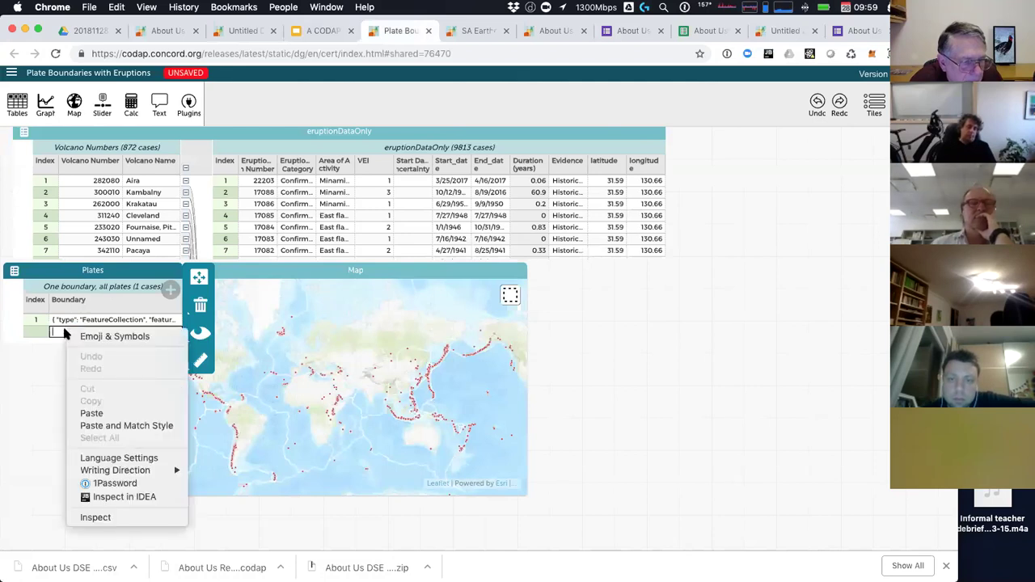
click(91, 414)
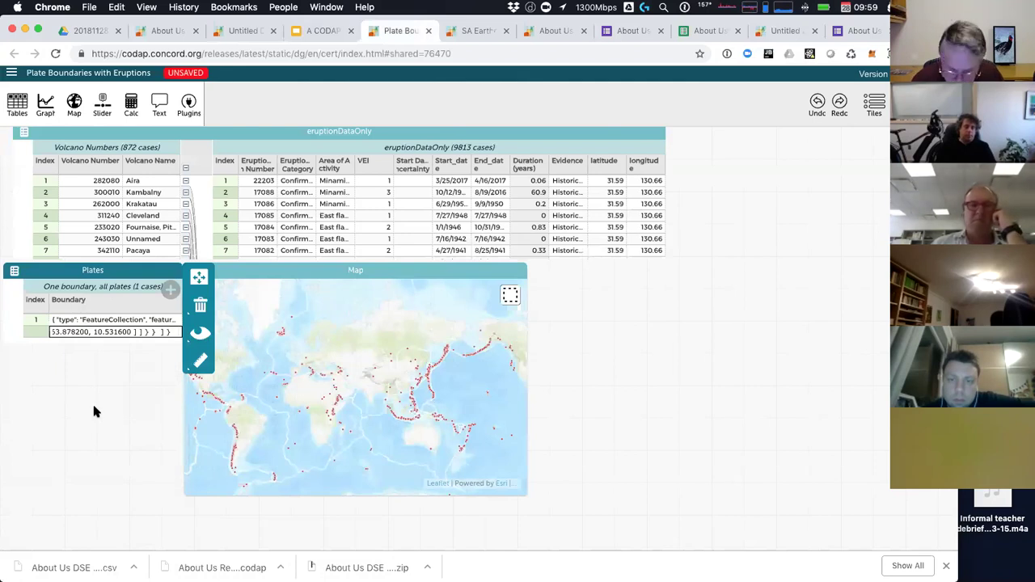
key(Return)
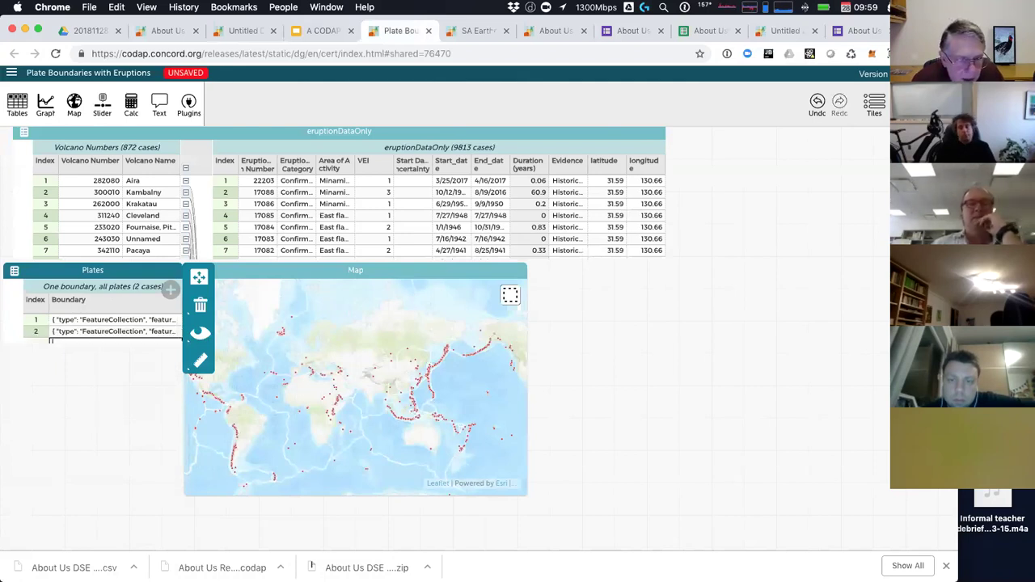
- Select the second Plates case and then the first to compare how each one highlights the boundaries on the map
click(96, 335)
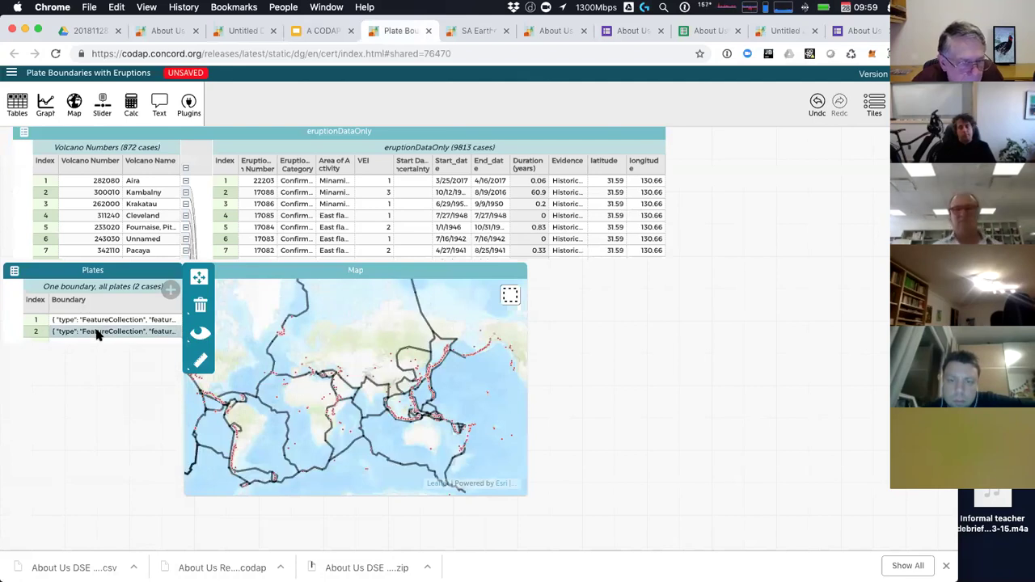
click(96, 321)
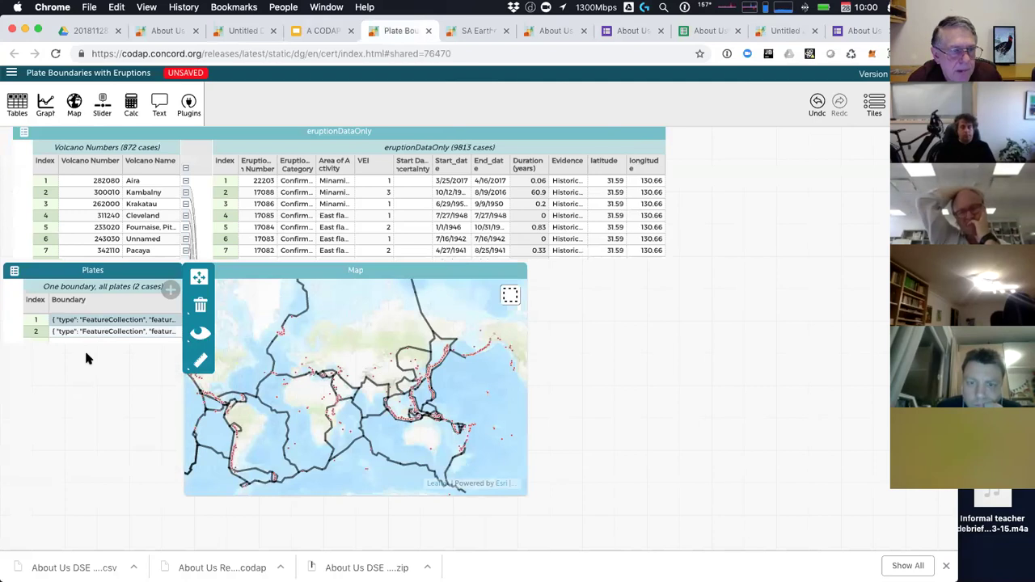
- Open the Dragging Attributes slide in the workshop presentation and go through its empty answer boxes from 2 to 6
click(332, 30)
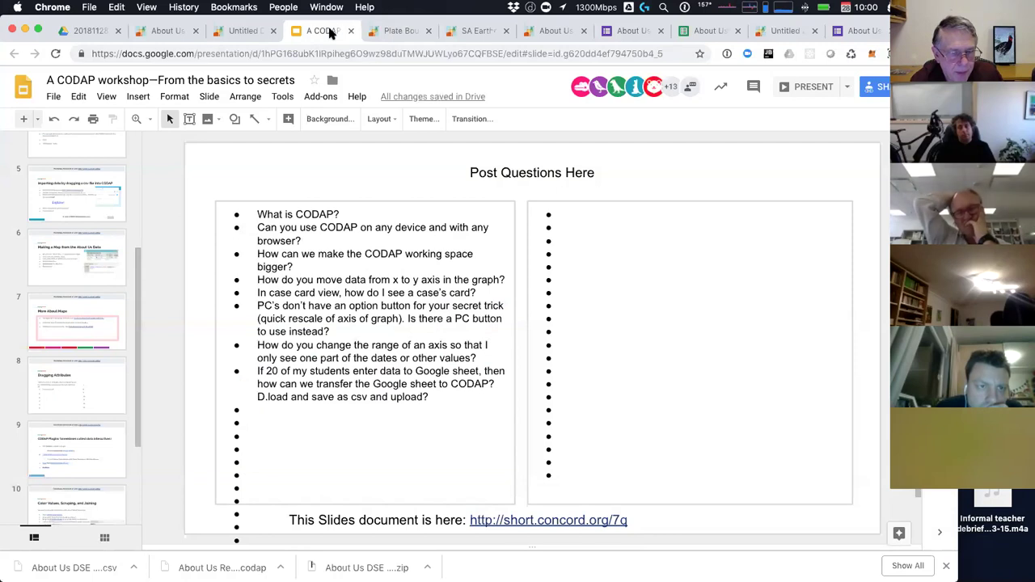
scroll(100, 482, down, 3)
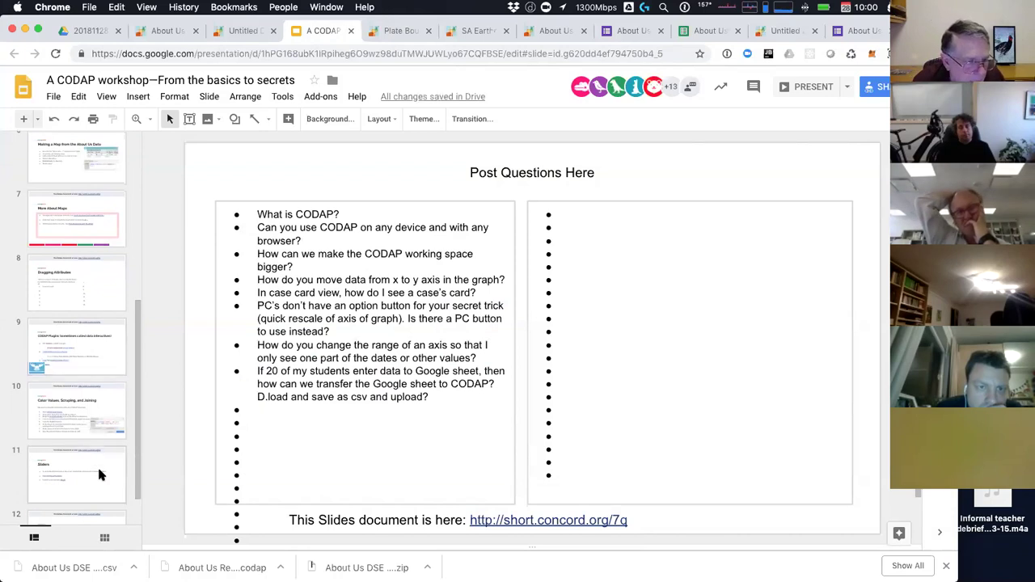
click(68, 296)
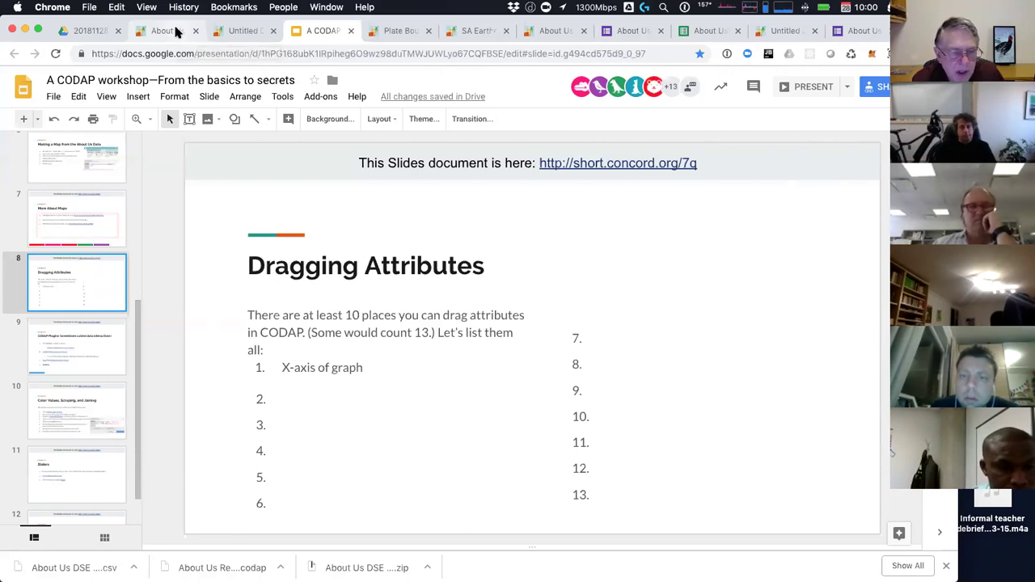
click(299, 400)
click(297, 423)
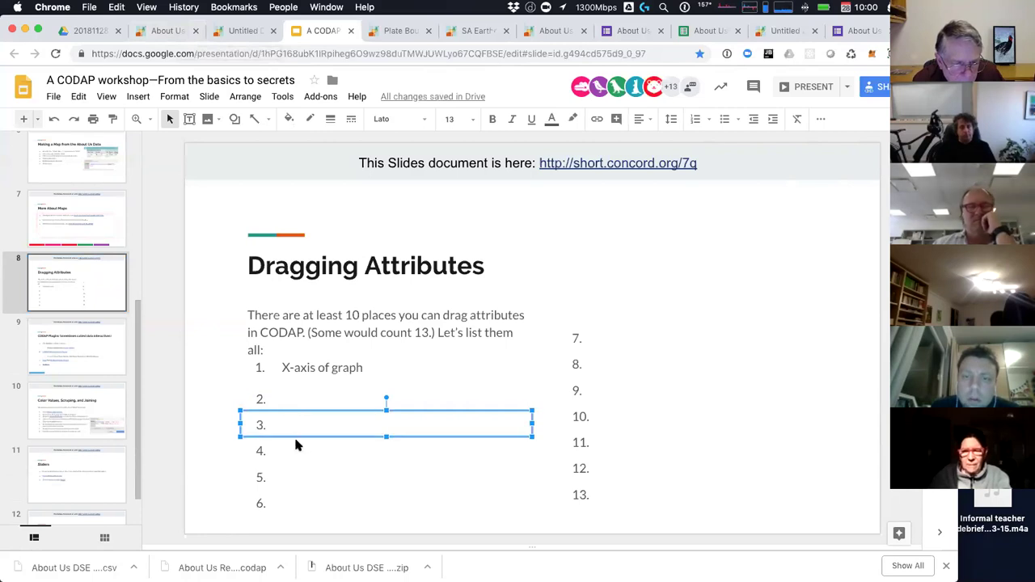
click(296, 443)
click(296, 478)
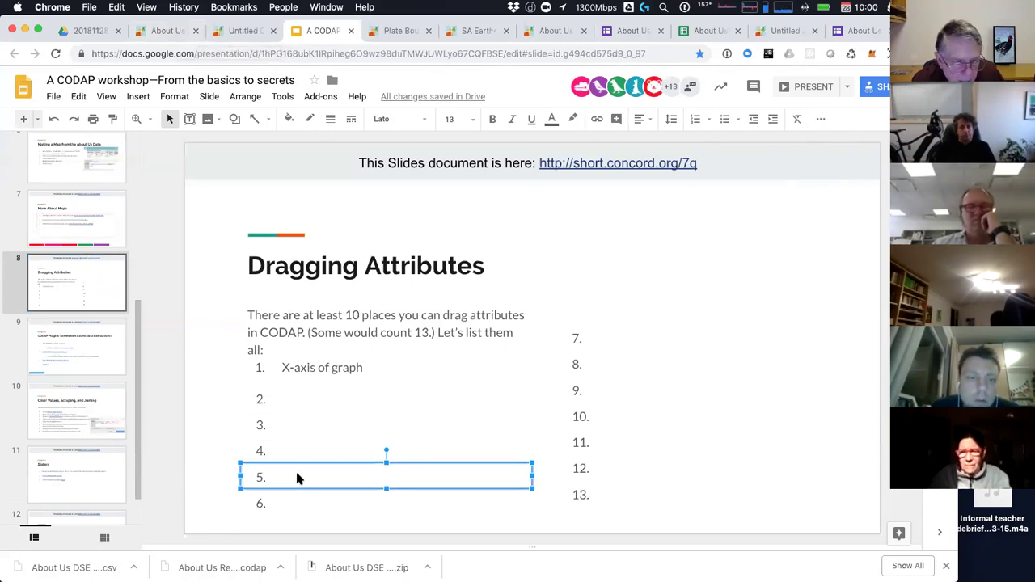
click(296, 505)
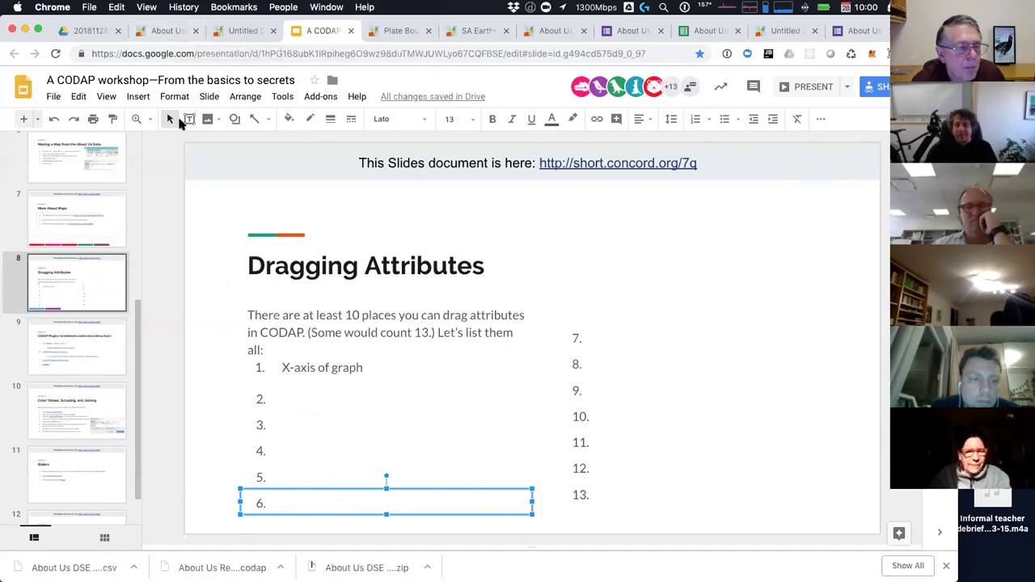
- In the About Us Results document with graphs, preview the first graph's vertical-axis and plot-area drop zones for the "Have you used CODAP with students?" attribute
click(182, 33)
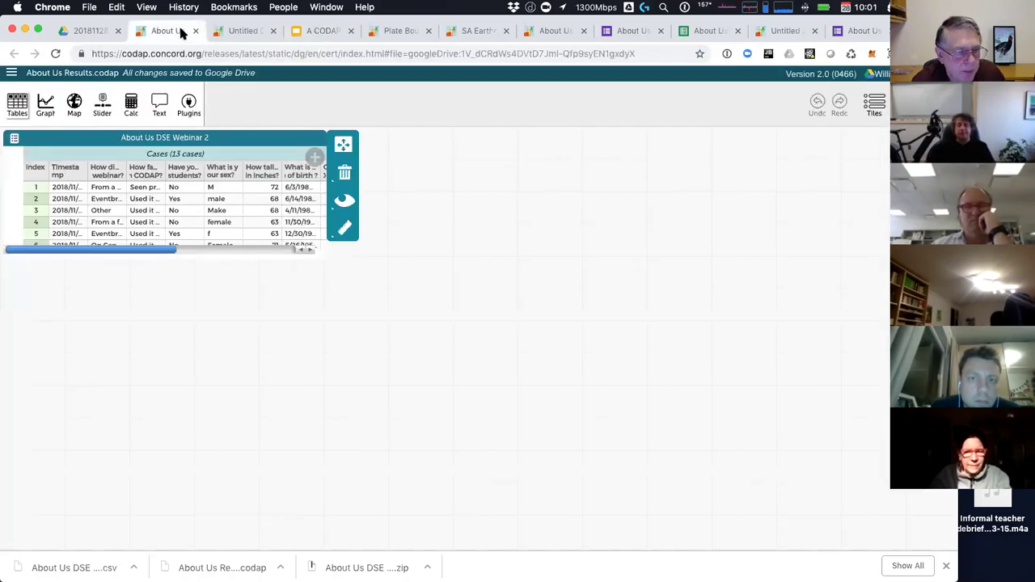
click(555, 32)
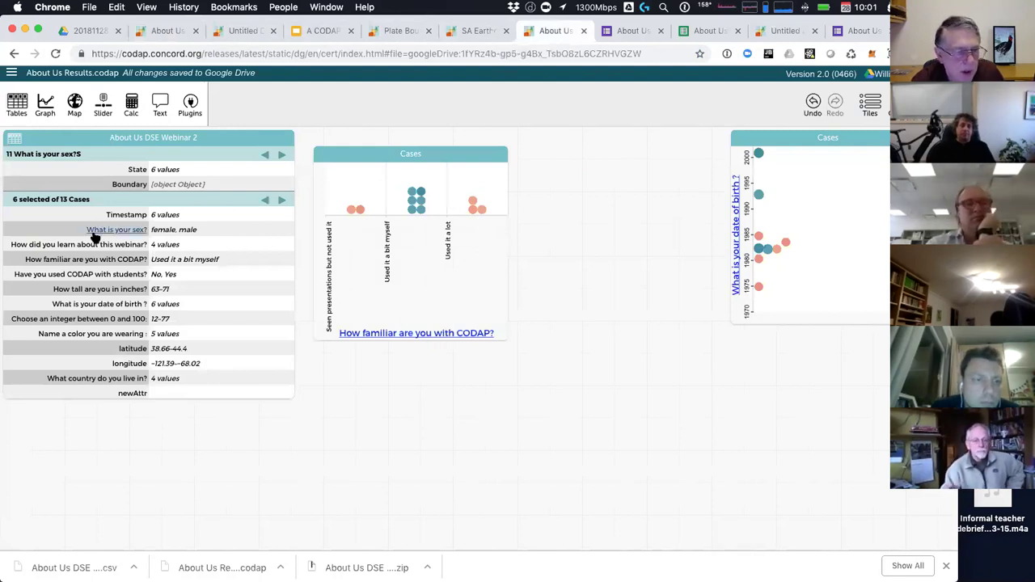
drag(95, 276, 315, 289)
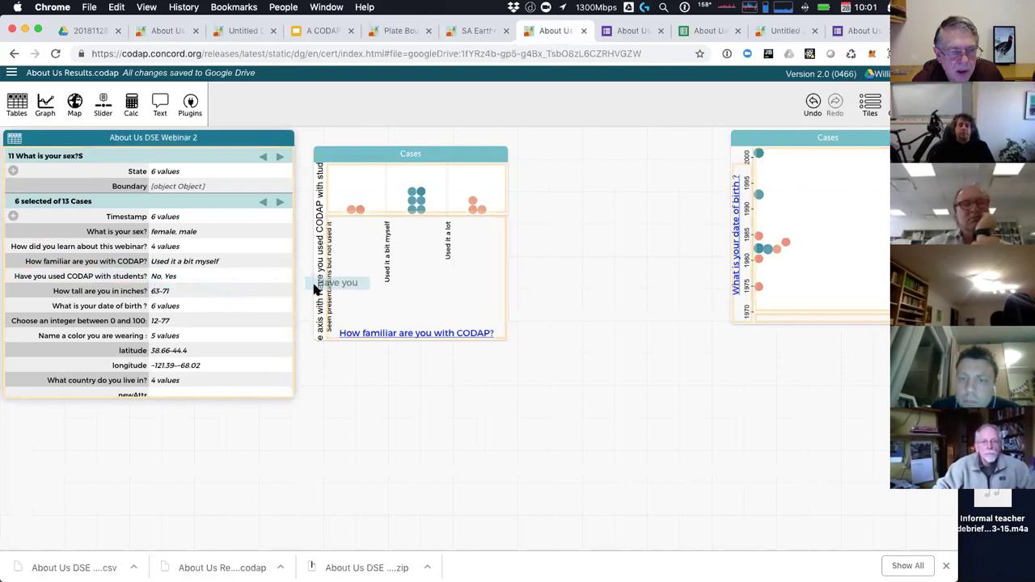
drag(315, 289, 374, 200)
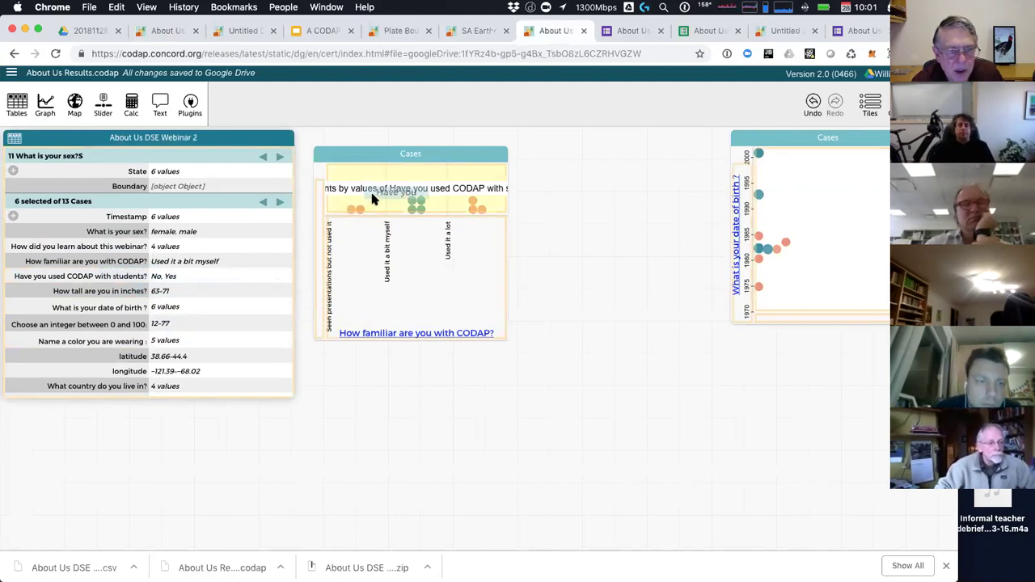
drag(372, 194, 361, 396)
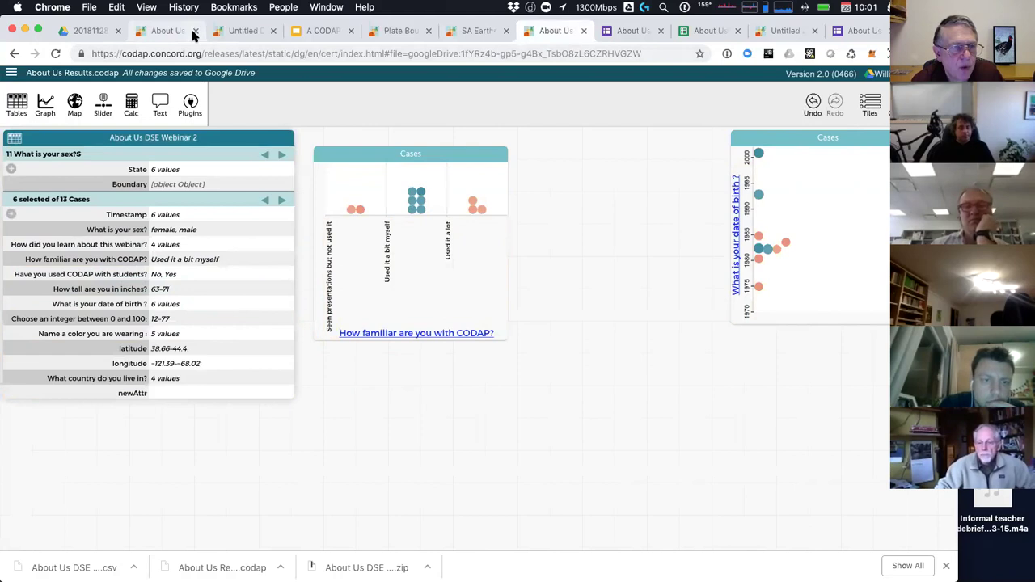
- Review the participants' answers on the Dragging Attributes slide, then look through the open About Us and untitled CODAP documents
click(322, 31)
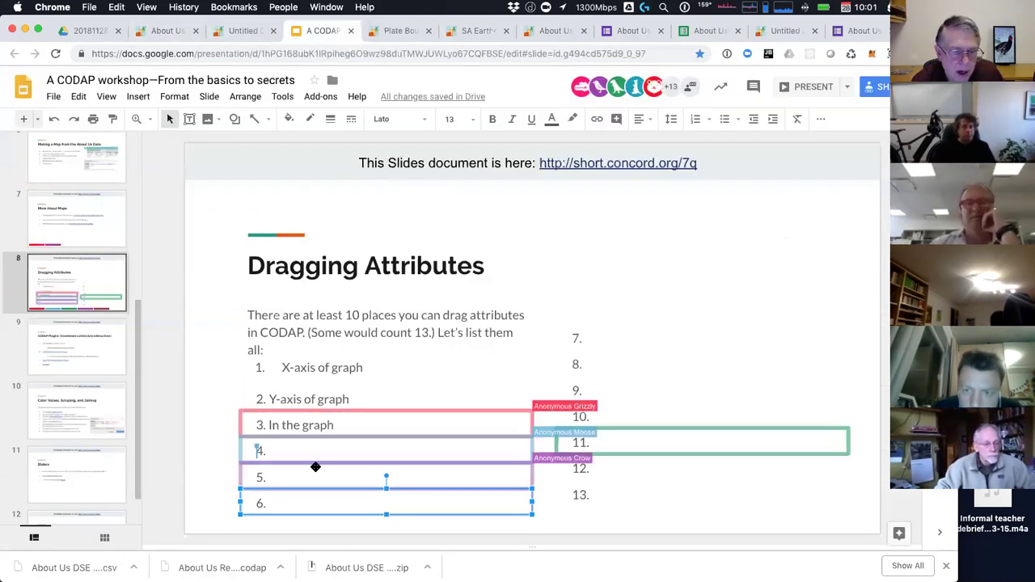
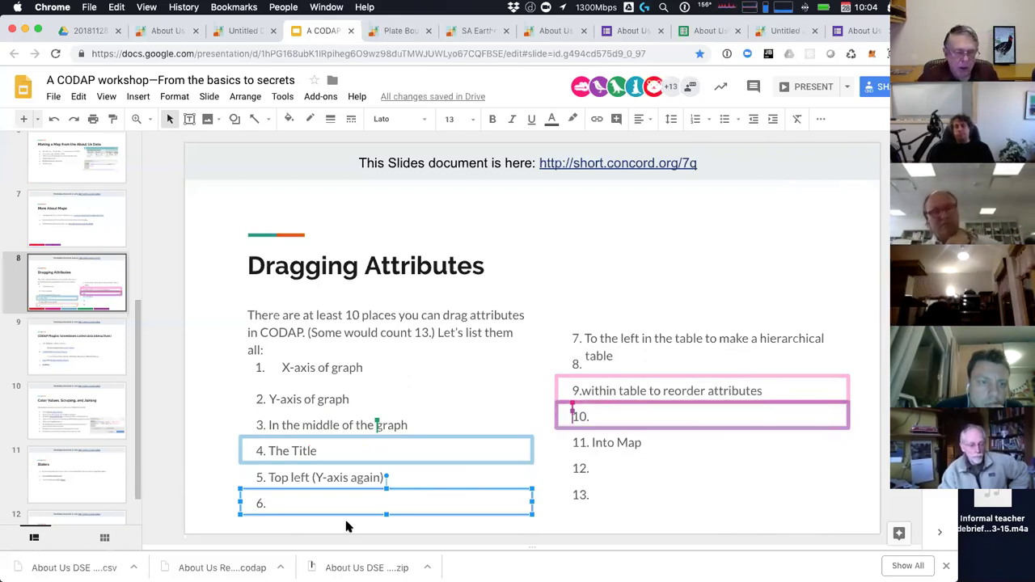
click(556, 31)
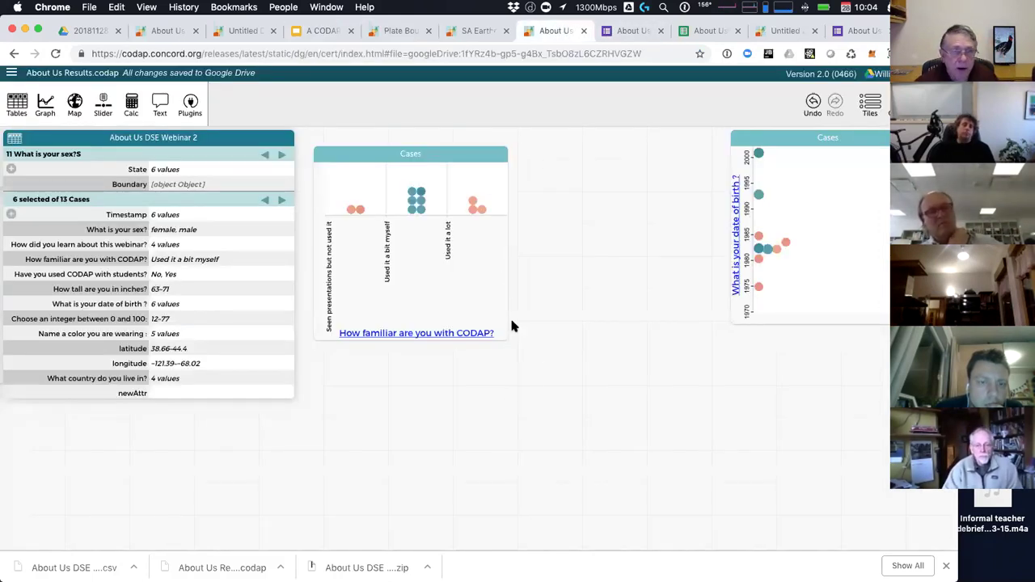
click(169, 31)
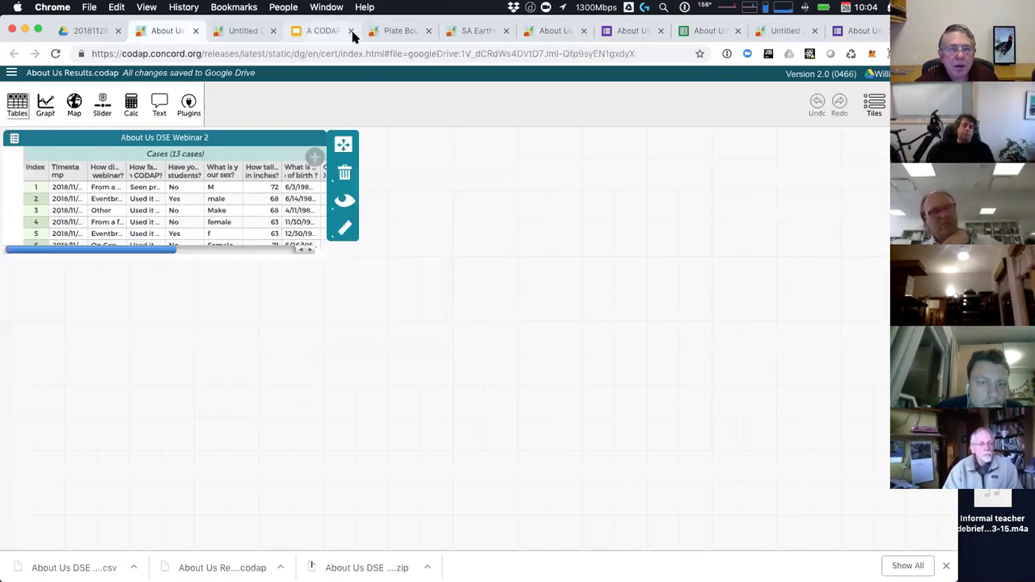
click(555, 31)
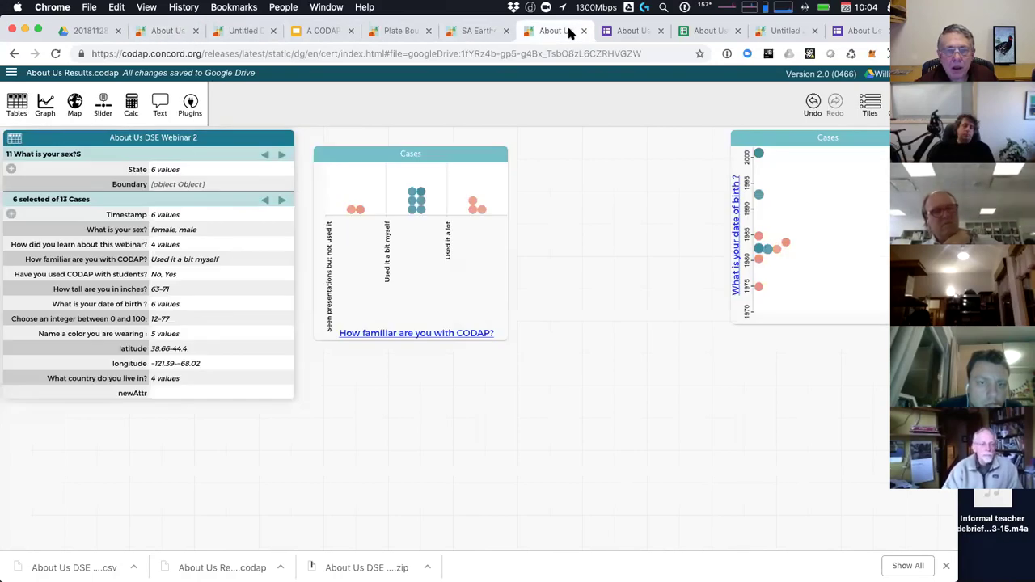
click(766, 34)
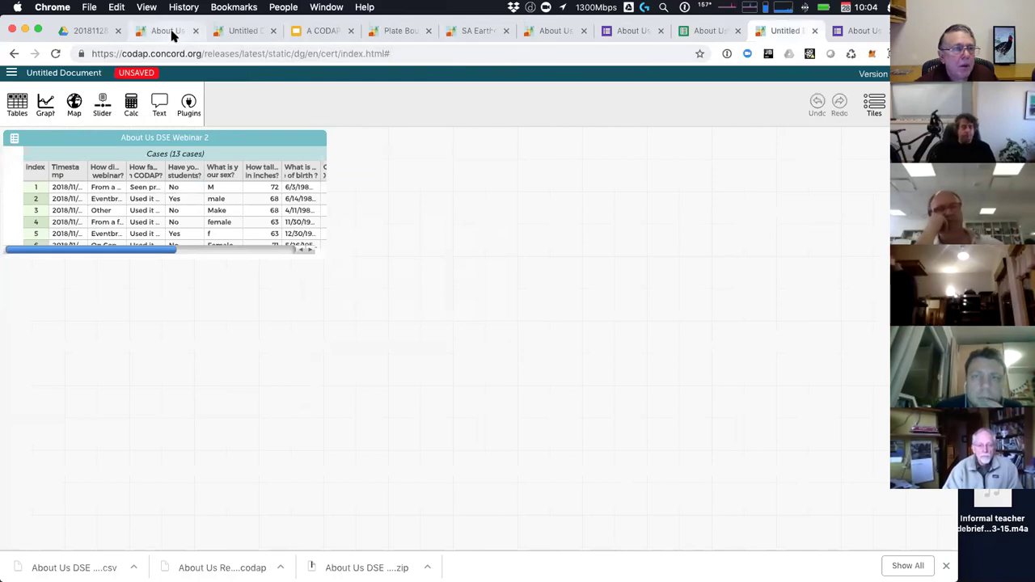
click(173, 35)
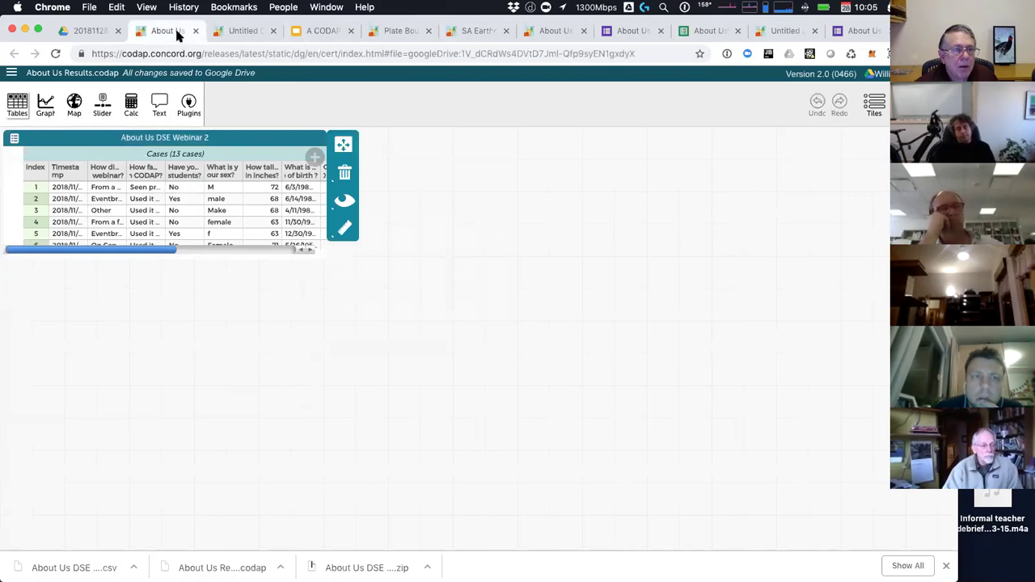
click(237, 34)
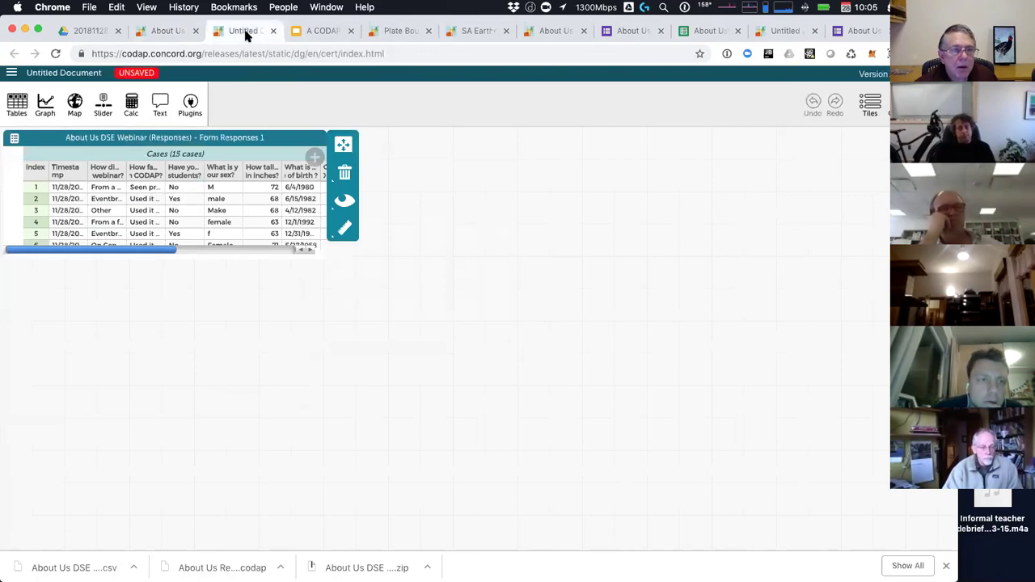
- Return to the Plate Boundaries with Eruptions document and enlarge the eruption points in the map's layer settings
click(401, 30)
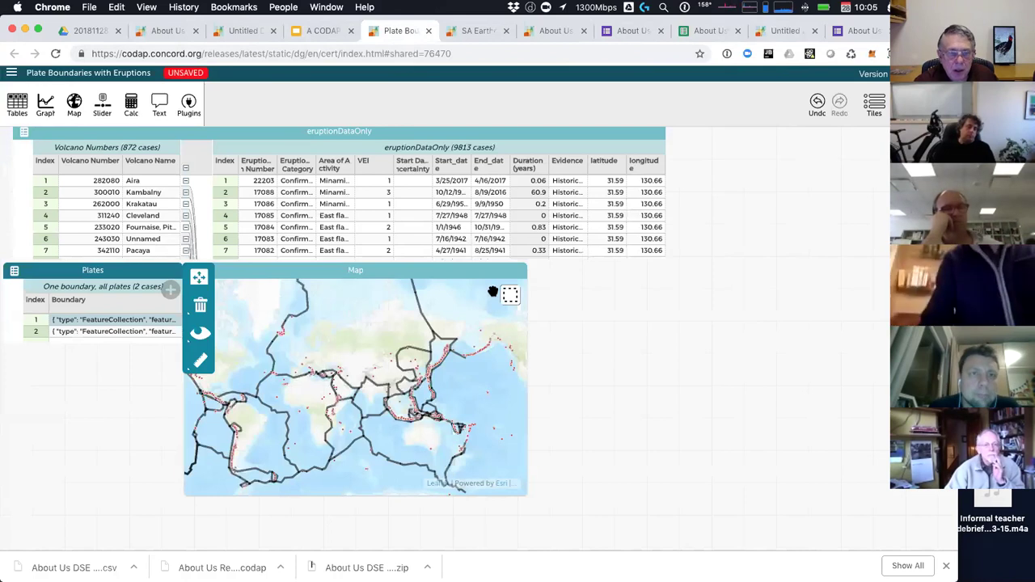
click(466, 298)
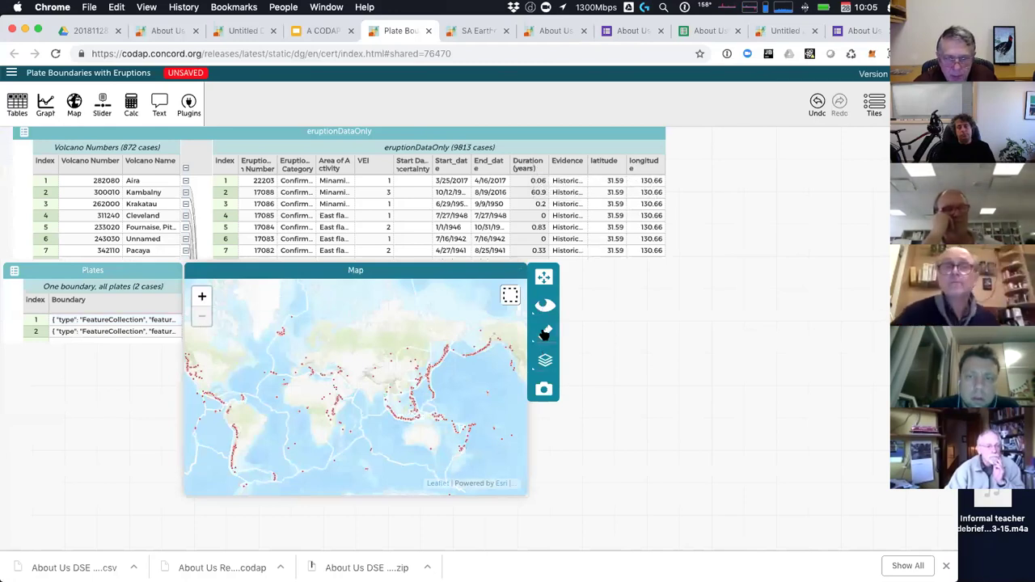
click(545, 358)
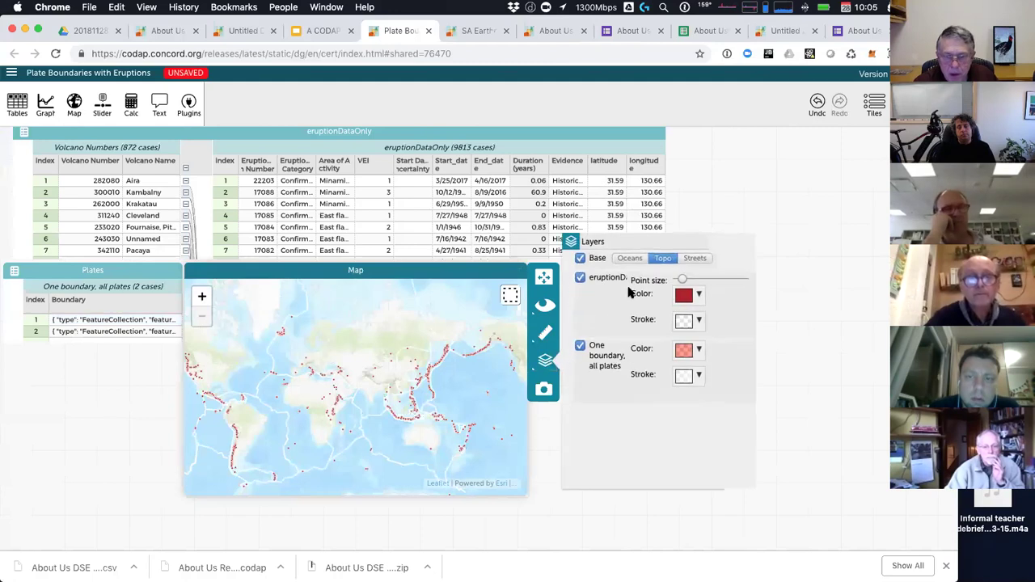
drag(683, 280, 702, 280)
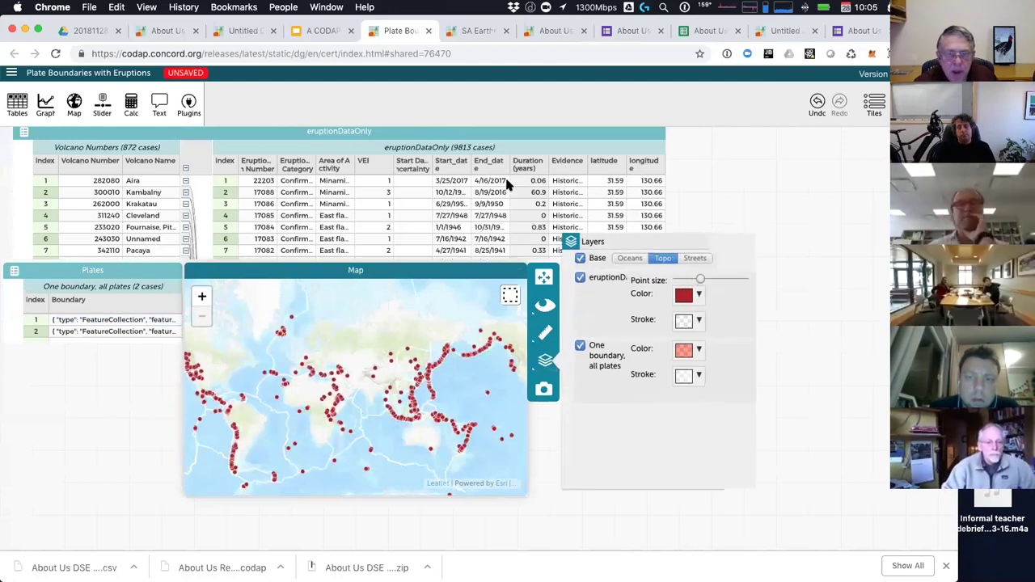
- Try to color the map's eruption points by the Duration (years) attribute, and wait for the page to respond
drag(523, 166, 416, 319)
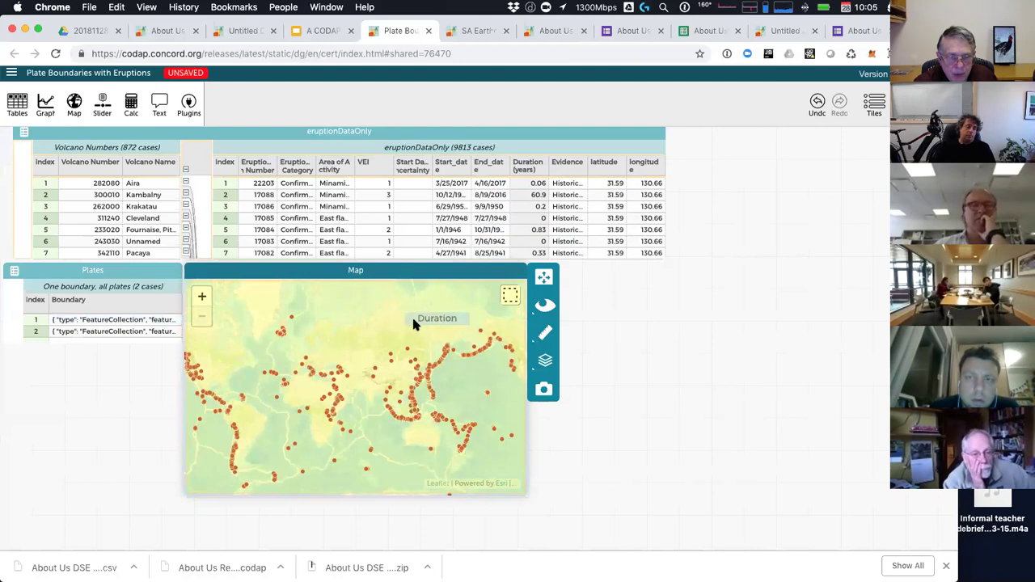
drag(413, 324, 424, 203)
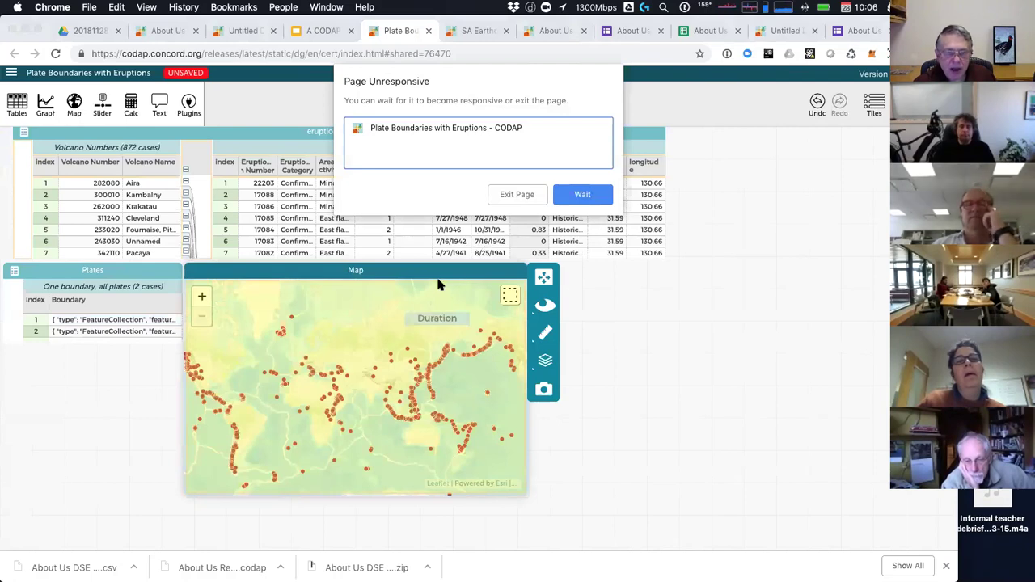
click(579, 196)
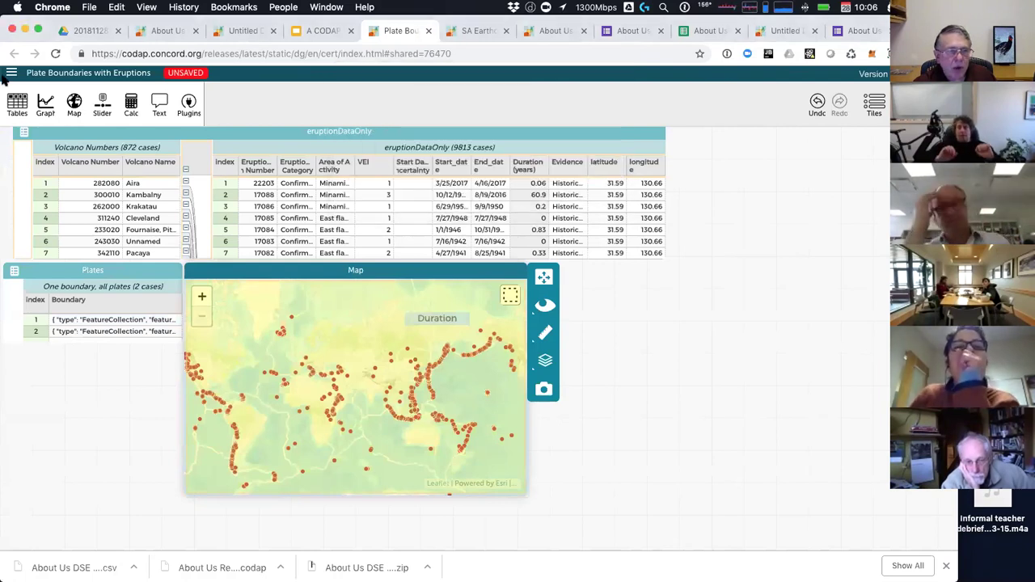
- Reload the Plate Boundaries with Eruptions document without saving, checking the South America map's layer settings in the SA Earthquakes document meanwhile
click(55, 54)
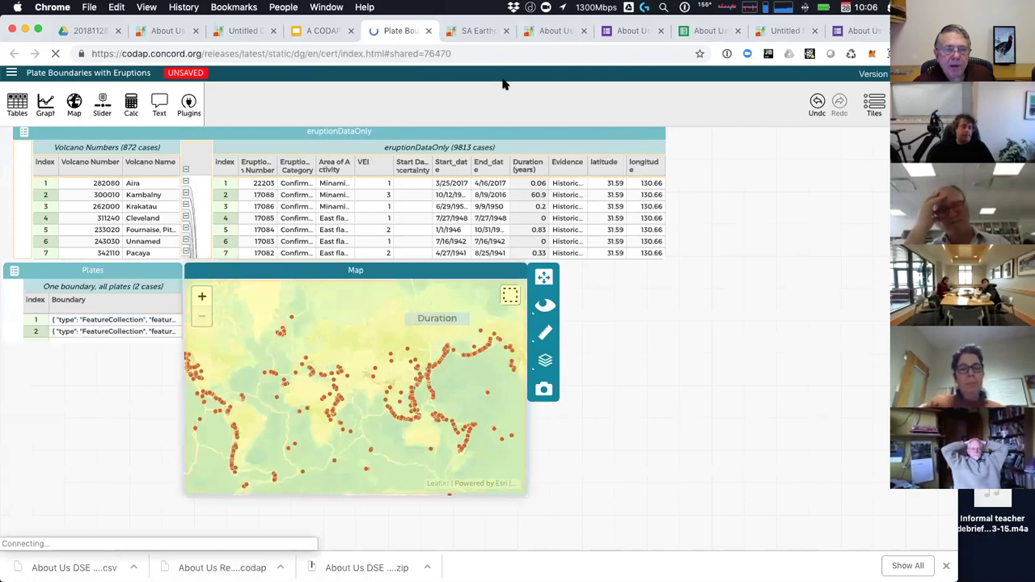
click(477, 31)
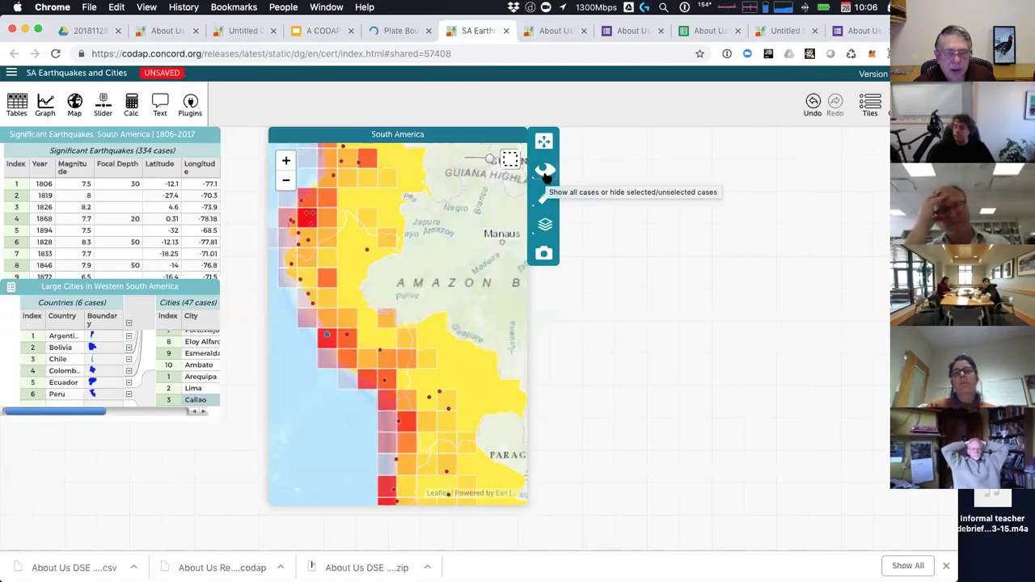
click(546, 225)
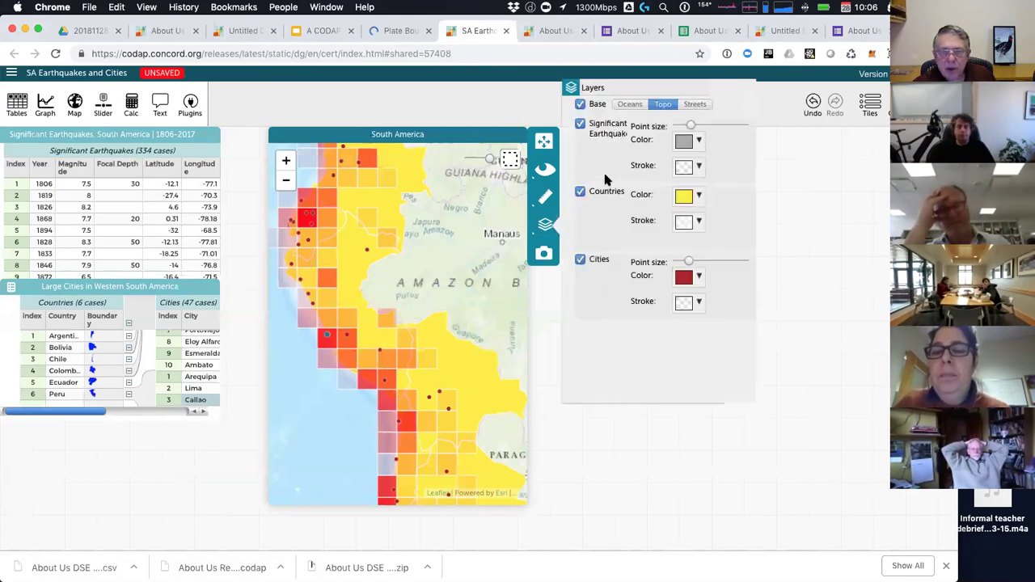
key(ctrl+shift+Tab)
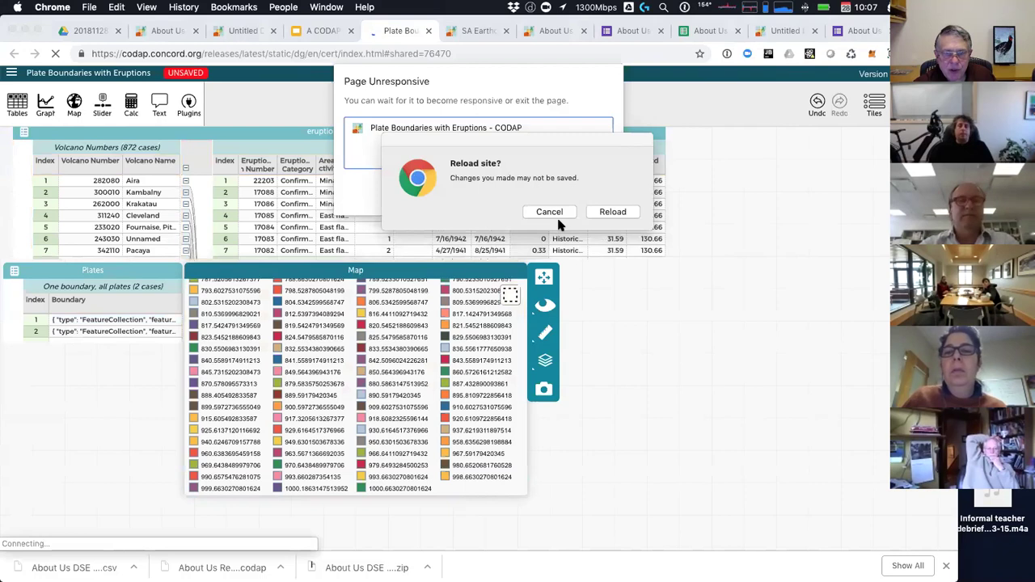
click(611, 212)
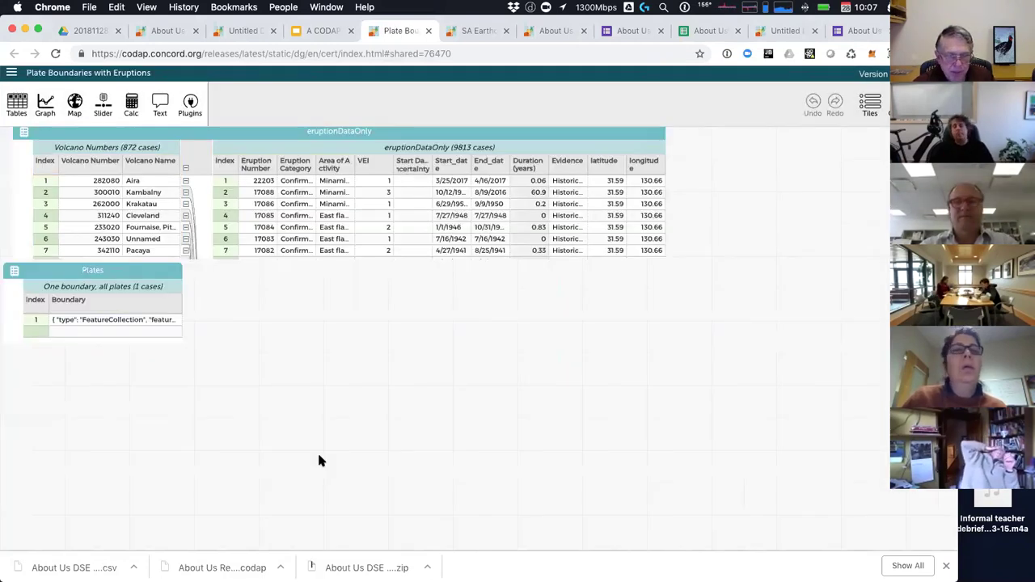
- Add an empty graph and set aside all eruption cases except those of the Aira volcano
click(46, 107)
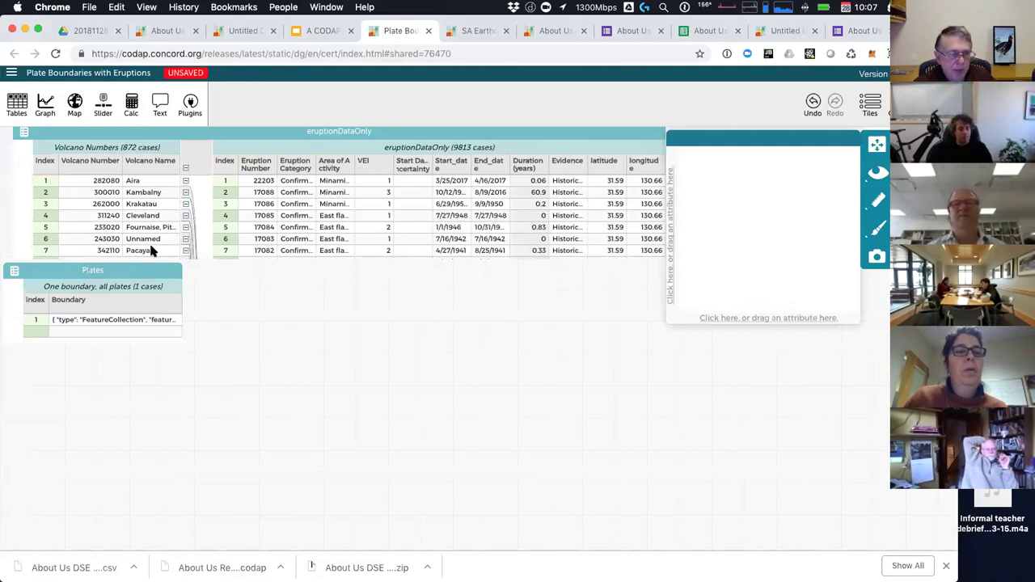
click(104, 182)
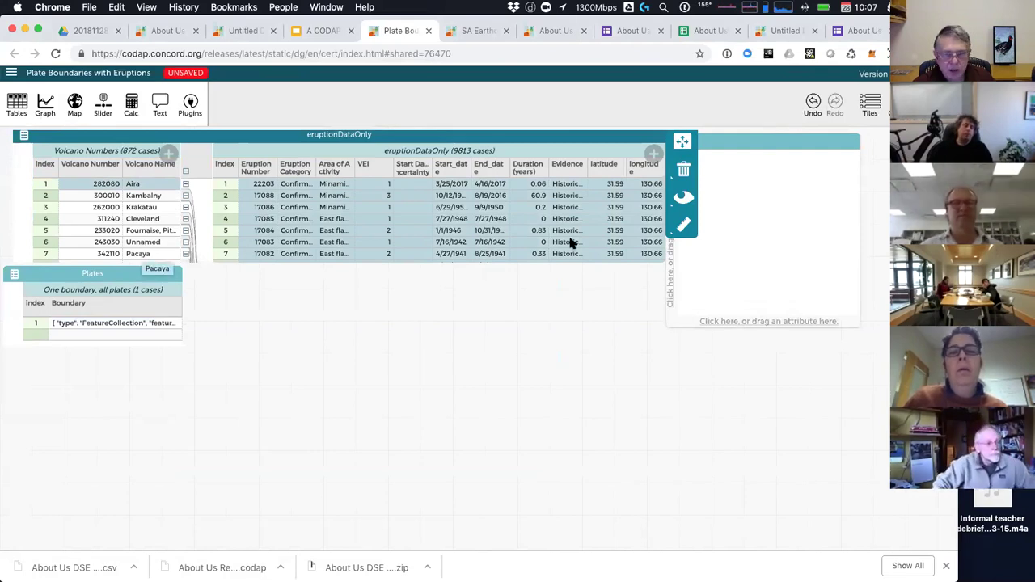
click(683, 201)
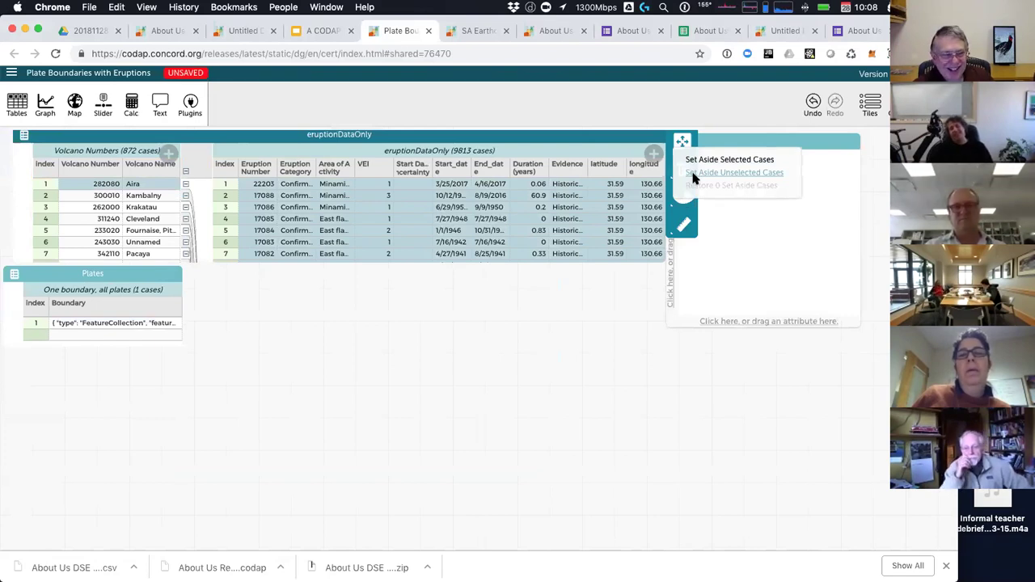
click(693, 173)
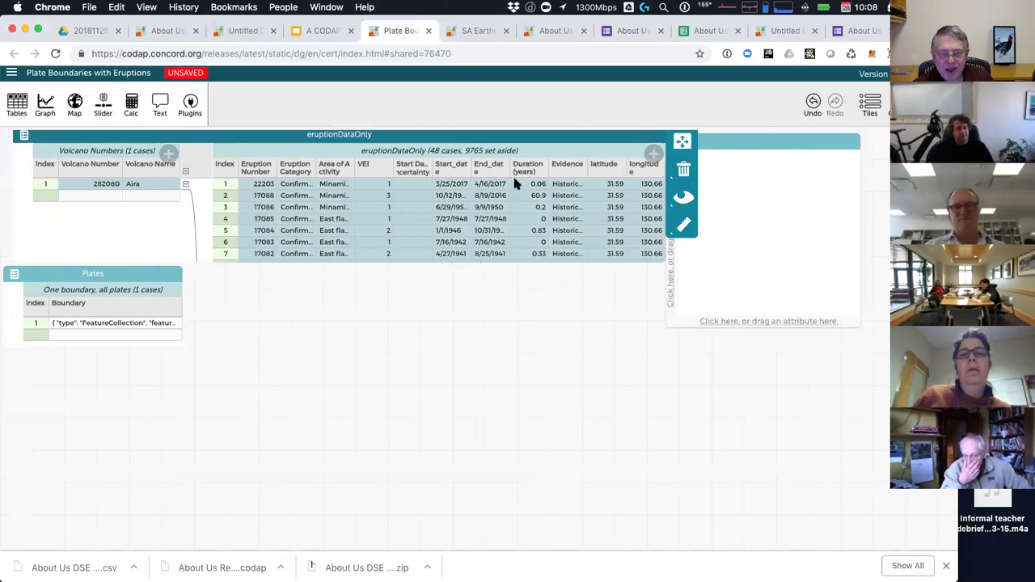
- Plot Duration (years) on the new graph's horizontal axis, treat it as numeric, and deselect all cases
drag(523, 171, 709, 326)
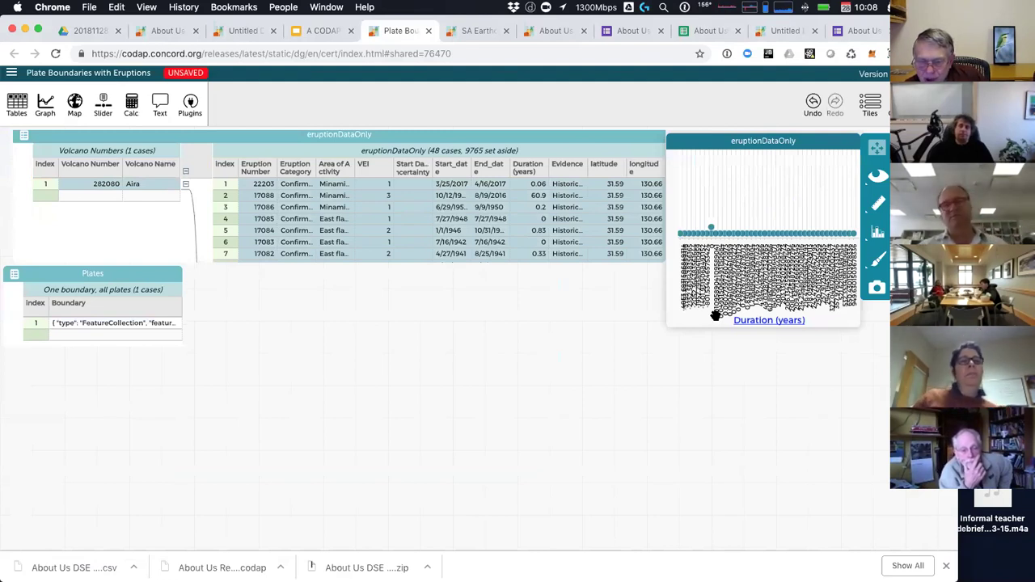
click(766, 322)
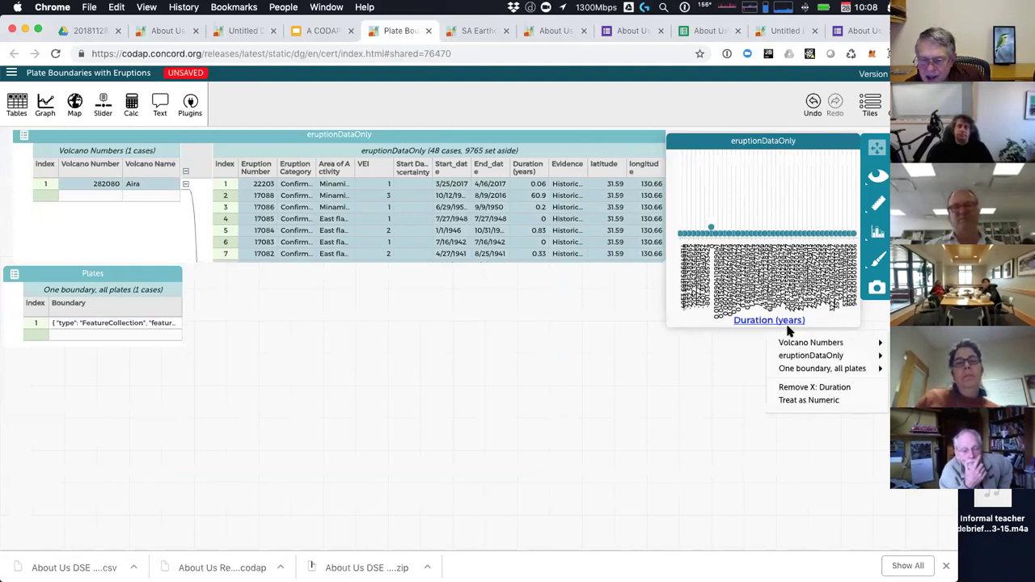
click(802, 402)
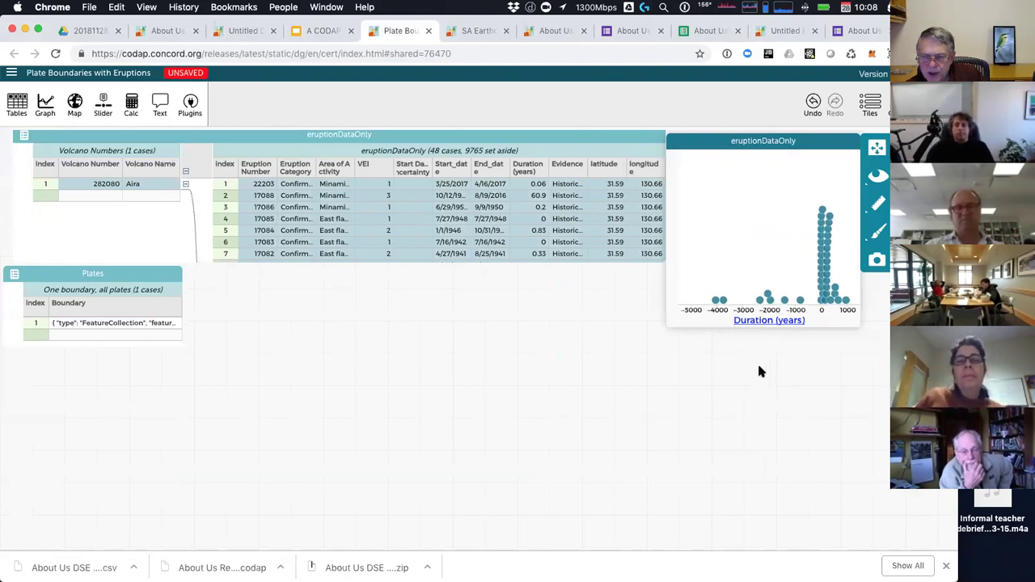
click(765, 243)
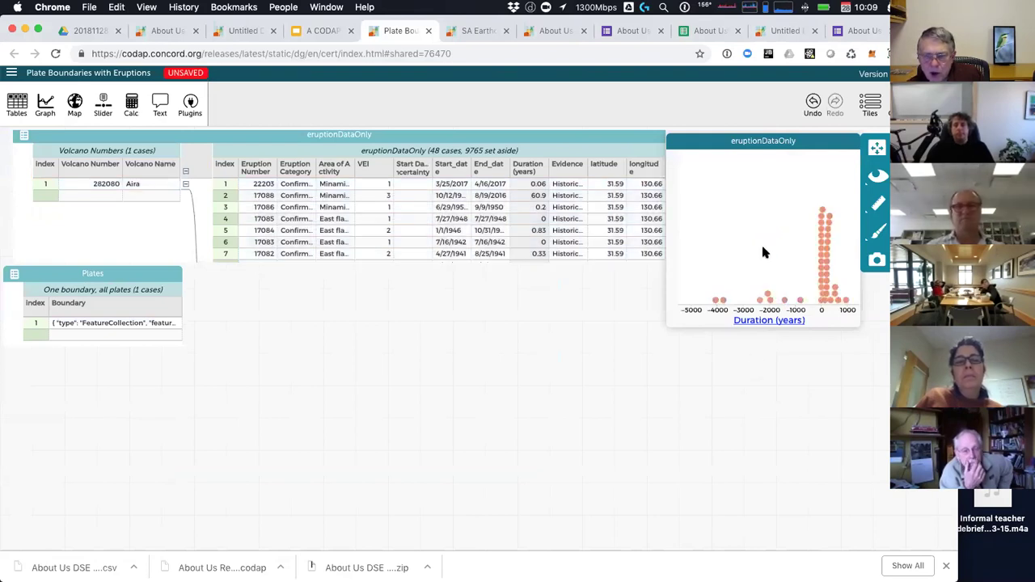
click(751, 322)
click(695, 358)
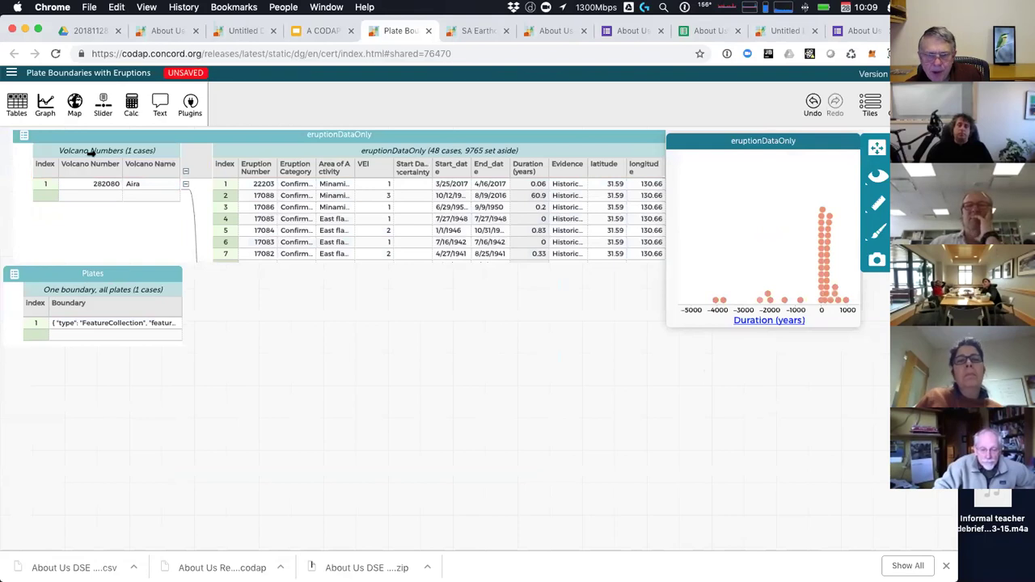
- Bring the map with the plate boundaries and remaining eruption cases back into the document
click(64, 101)
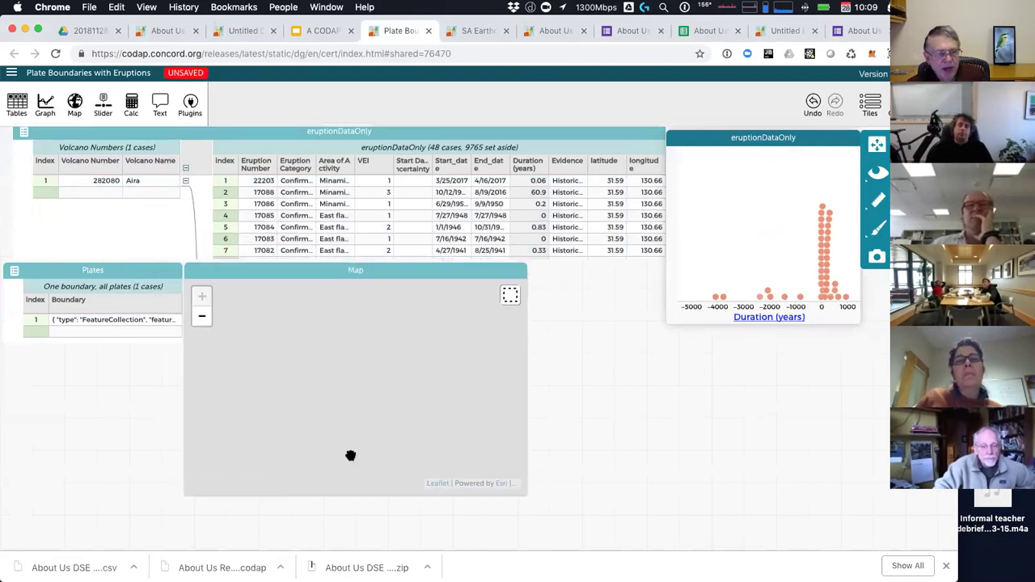
click(351, 455)
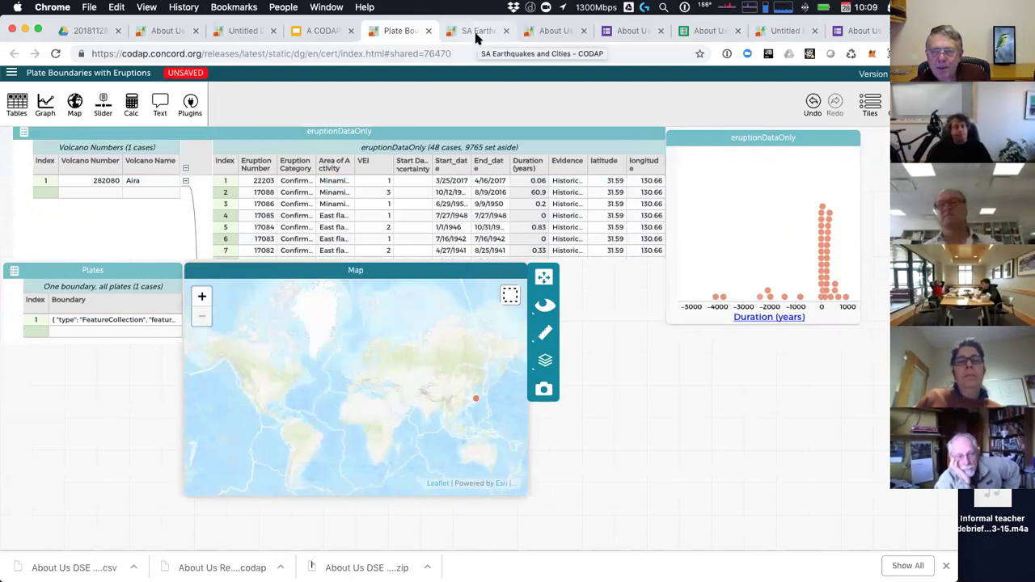
- Look through the untitled and About Us Results documents and the Dragging Attributes slide, returning to the Plate Boundaries document
click(778, 32)
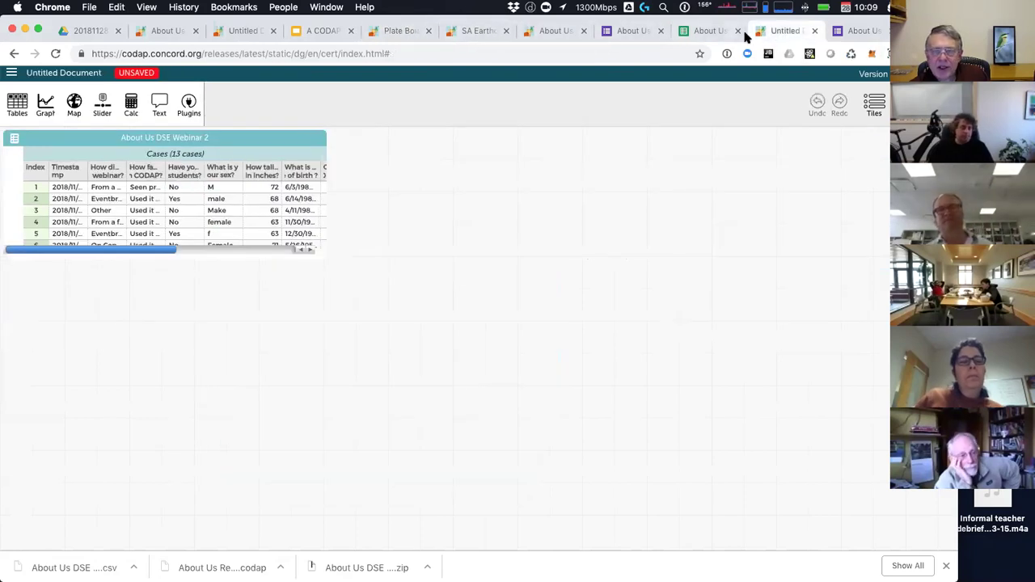
click(569, 31)
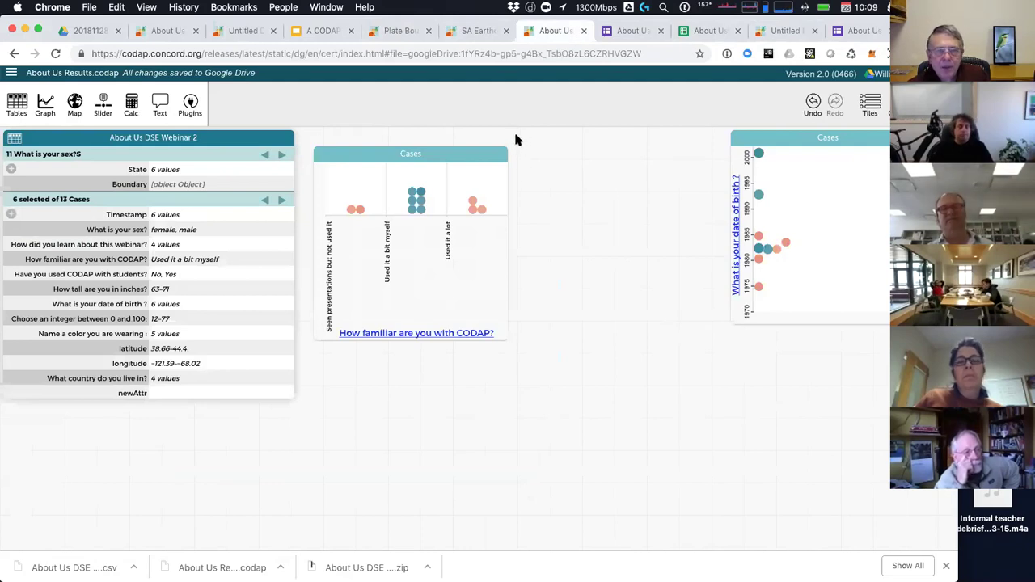
click(328, 31)
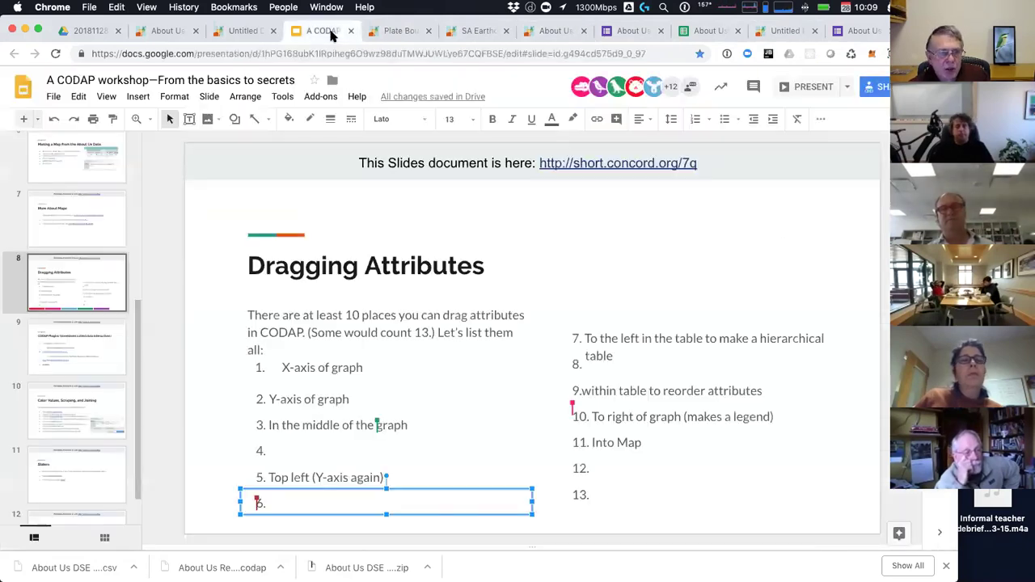
click(392, 30)
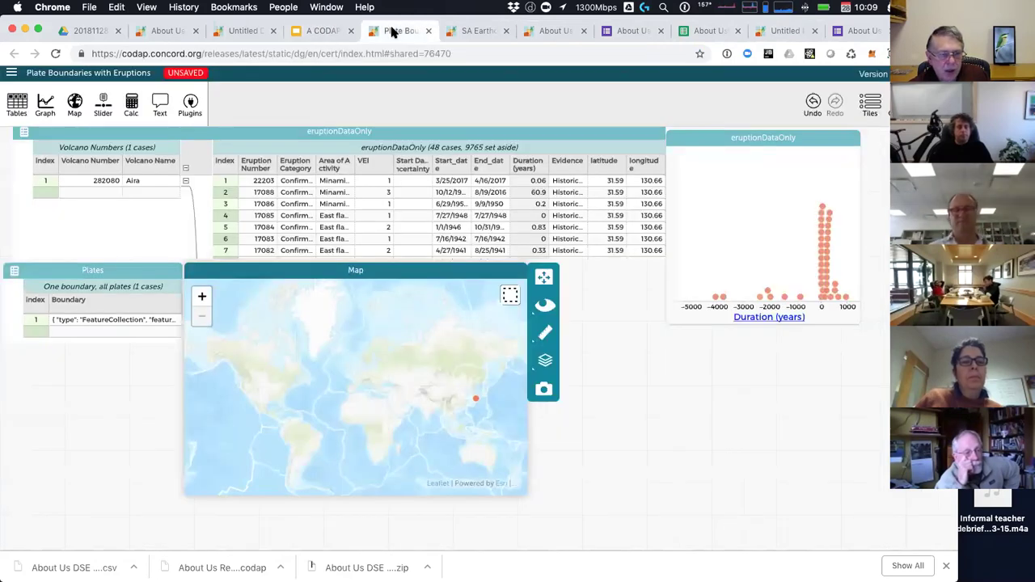
- In the SA Earthquakes and Cities document, color the South America map by the Population attribute of the cities table
click(468, 32)
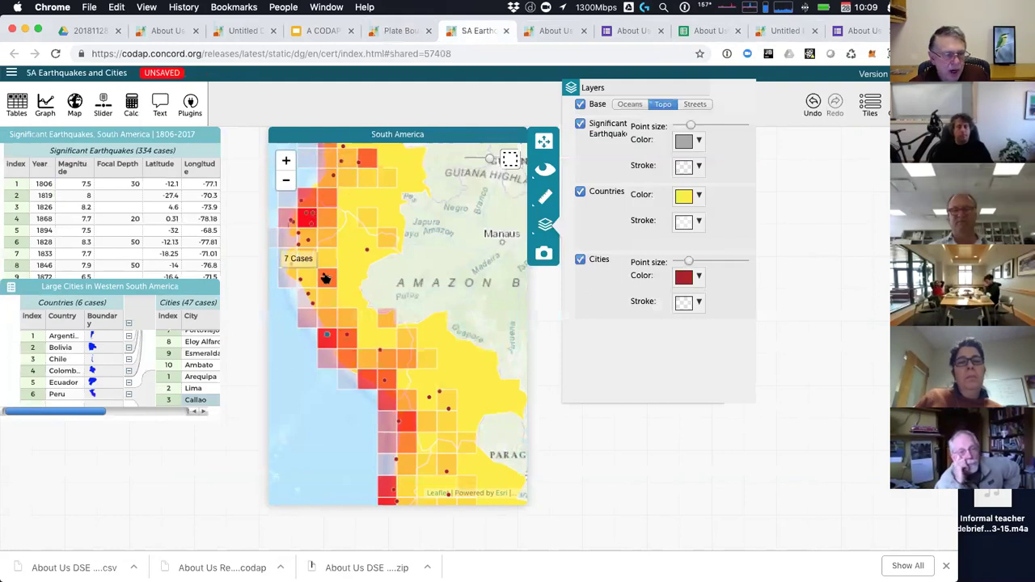
drag(101, 416, 180, 418)
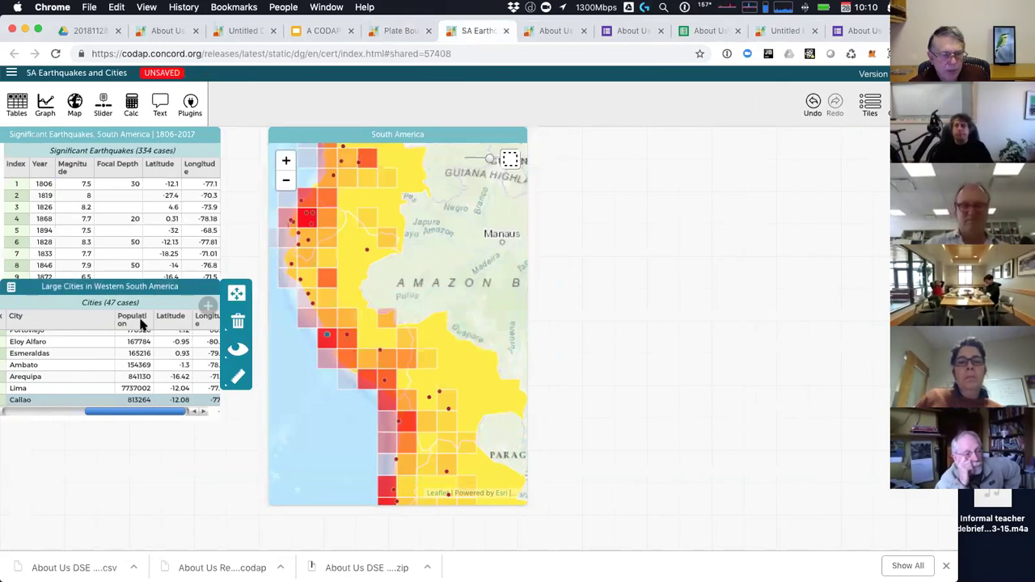
drag(142, 323, 438, 297)
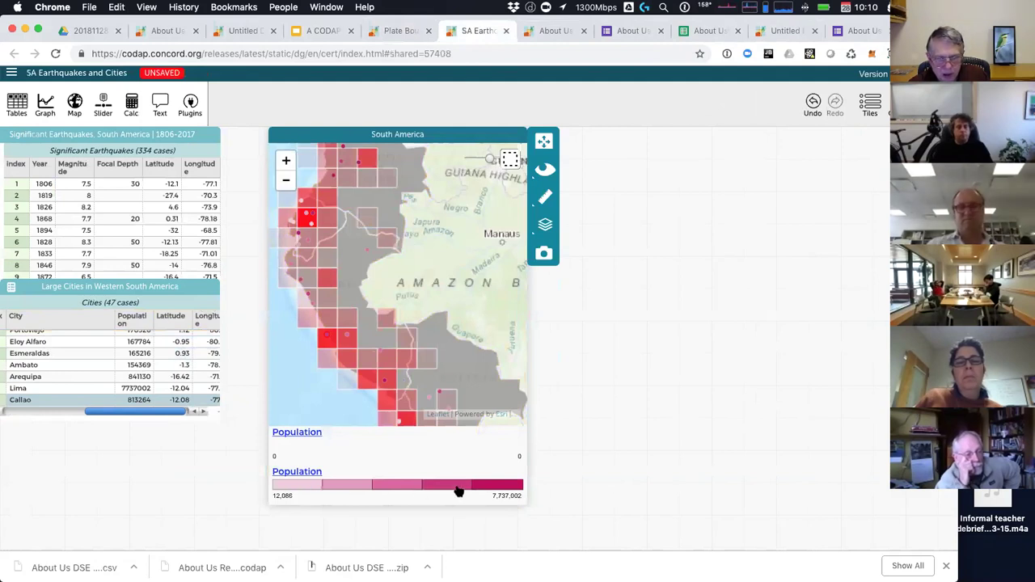
- Select the cities in each of the four lowest Population ranges in turn from the map's lower legend
mouse_move(458, 492)
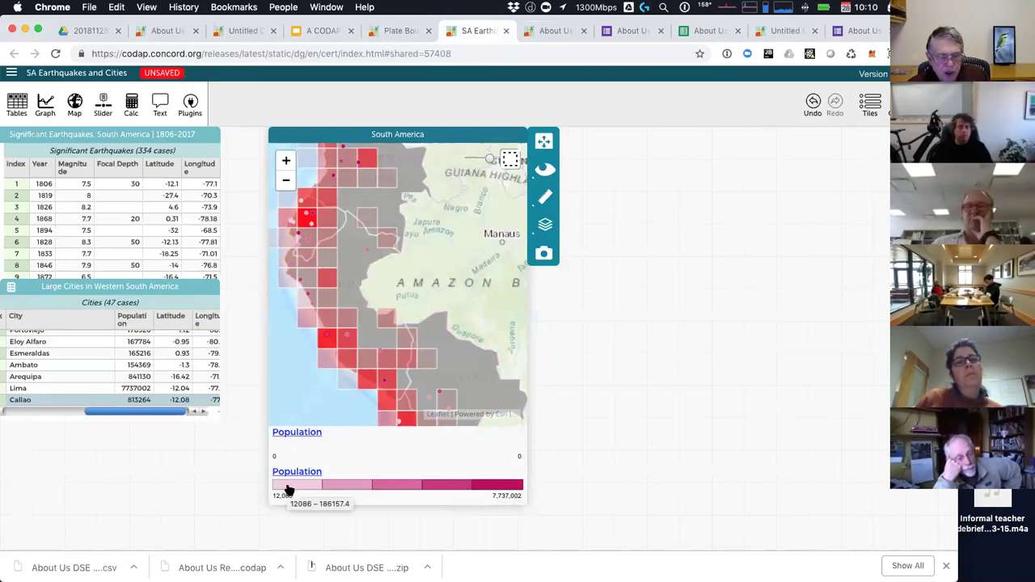
mouse_move(343, 490)
mouse_move(307, 489)
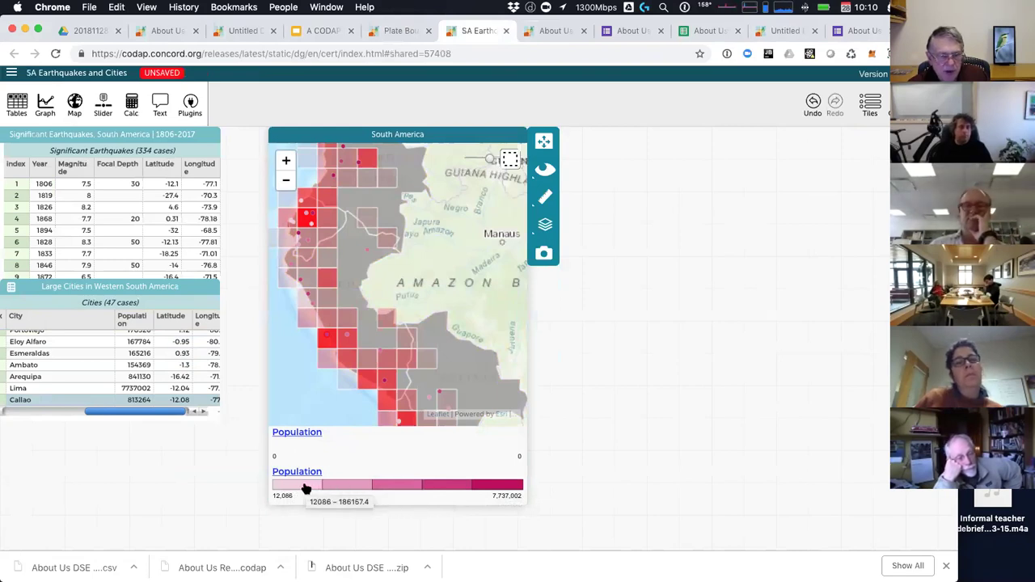
click(307, 488)
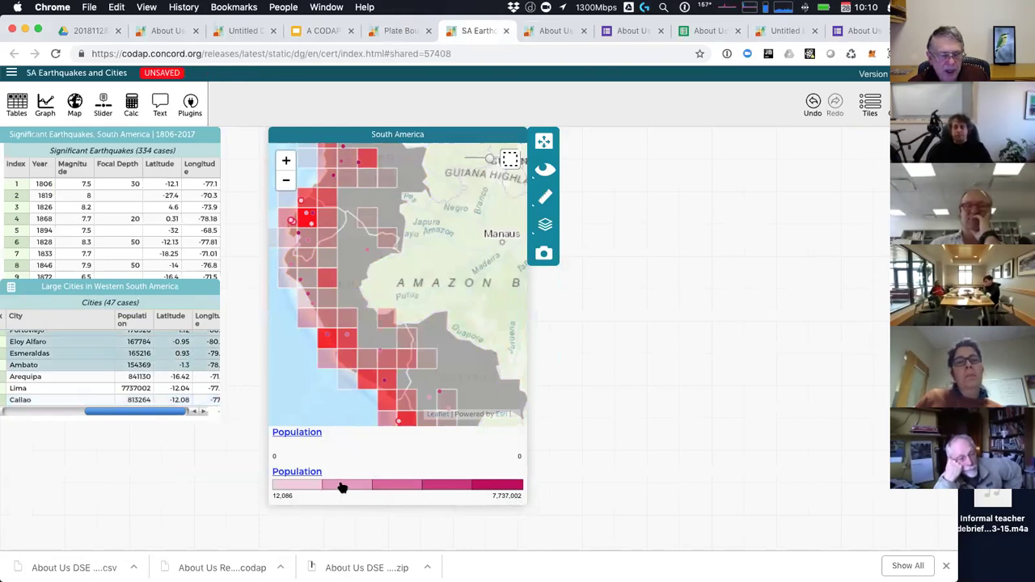
click(341, 488)
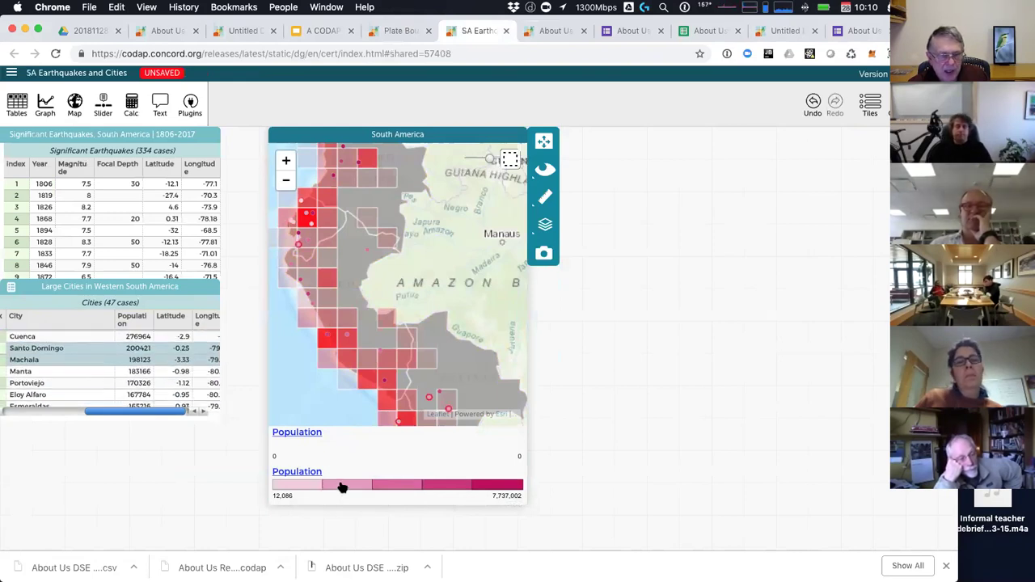
click(402, 486)
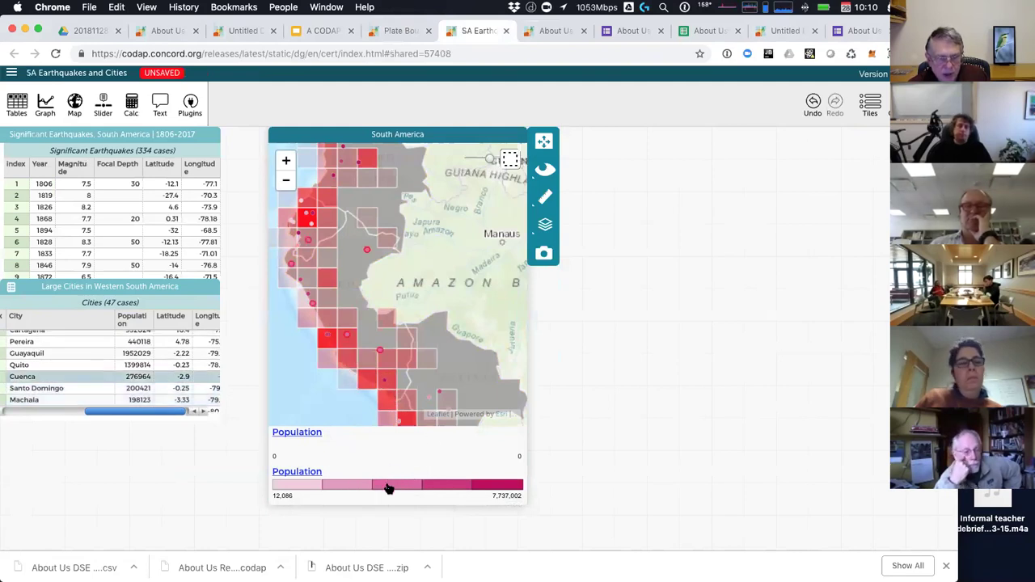
click(447, 486)
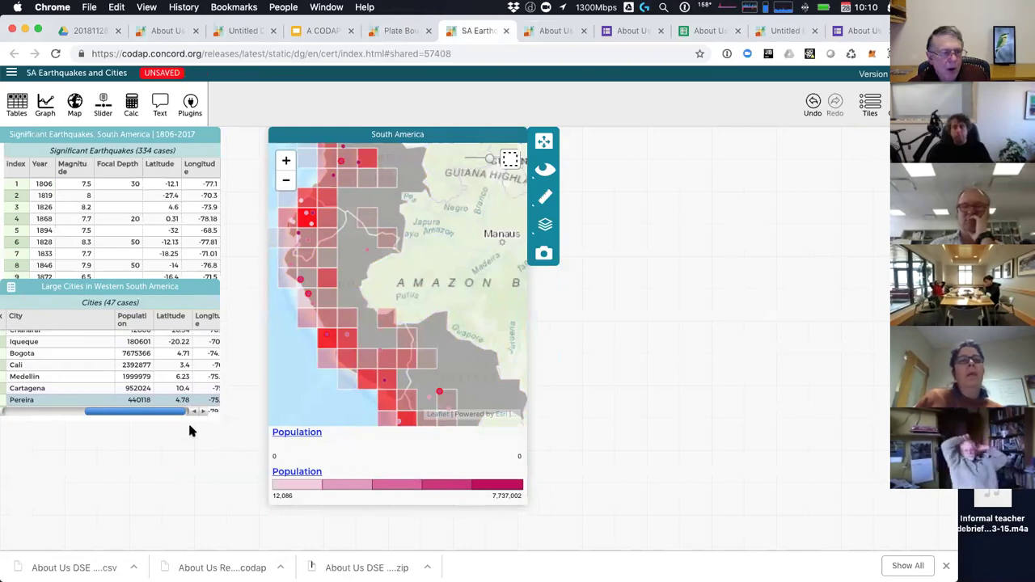
- Color the South America map by the Country attribute from the Countries level of the cities table
drag(143, 411, 54, 418)
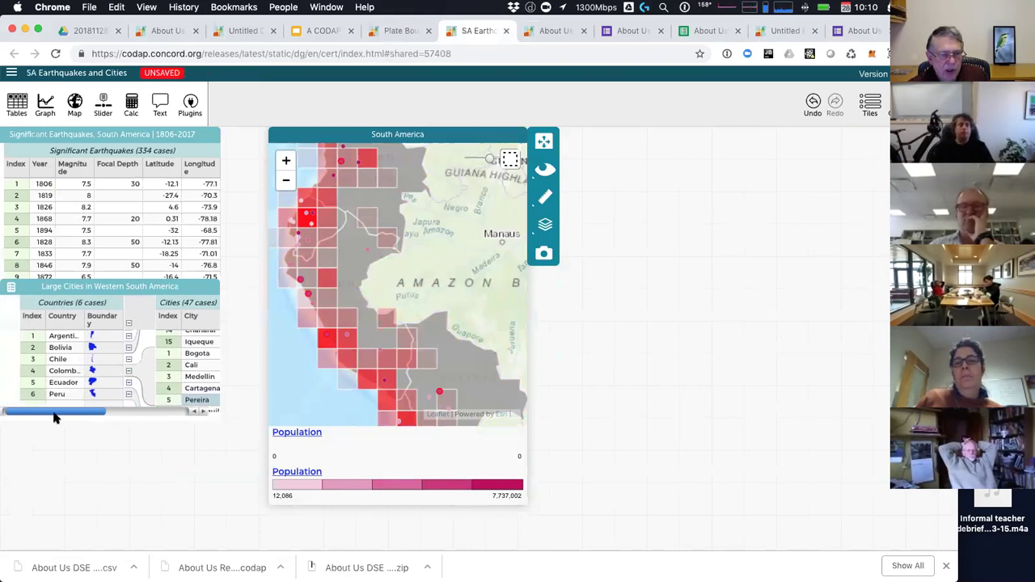
click(54, 415)
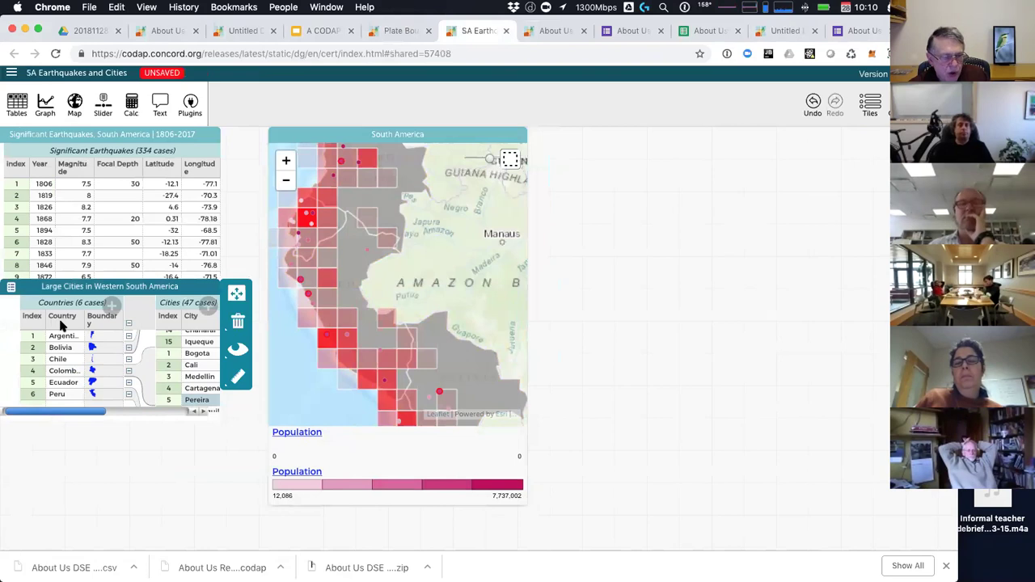
drag(63, 322, 422, 306)
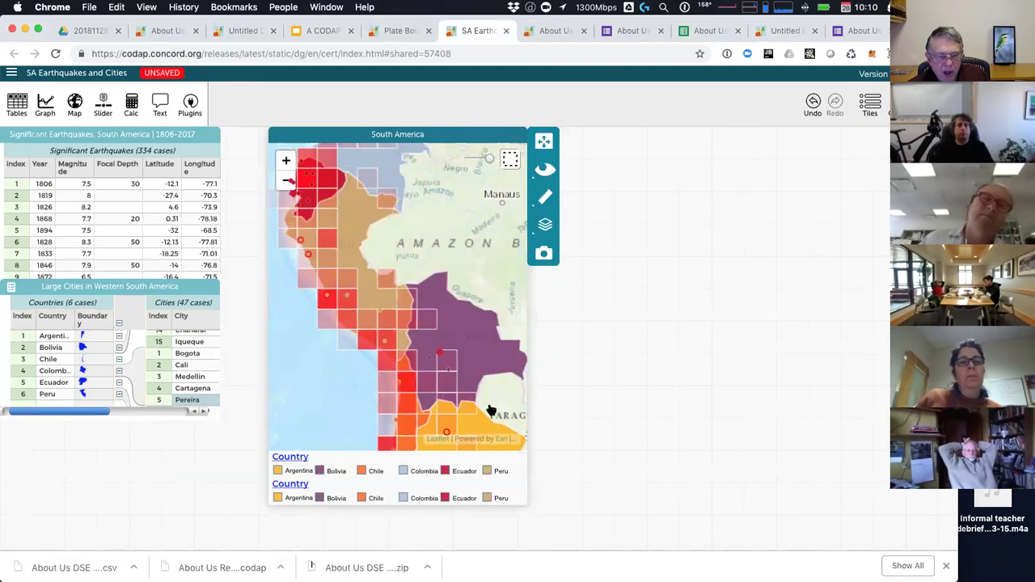
- Rescale the South America map to fit all its data and hide the Significant Earthquakes layer
click(544, 143)
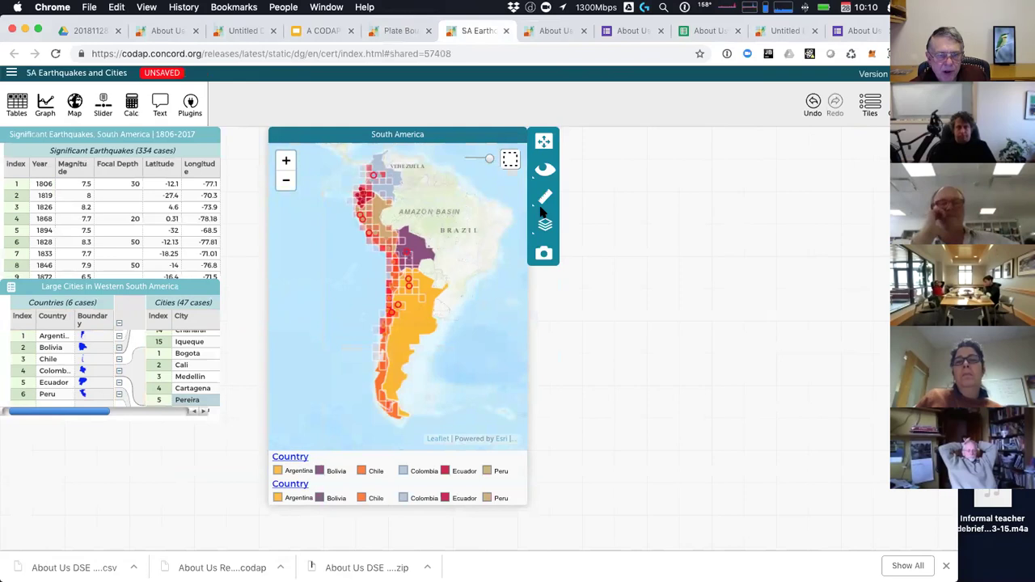
click(546, 226)
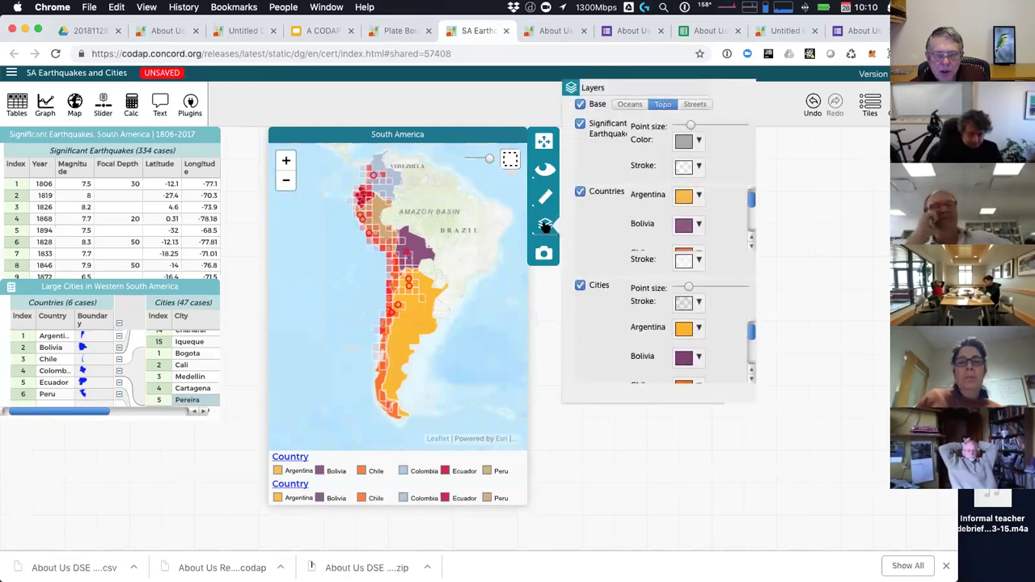
click(580, 124)
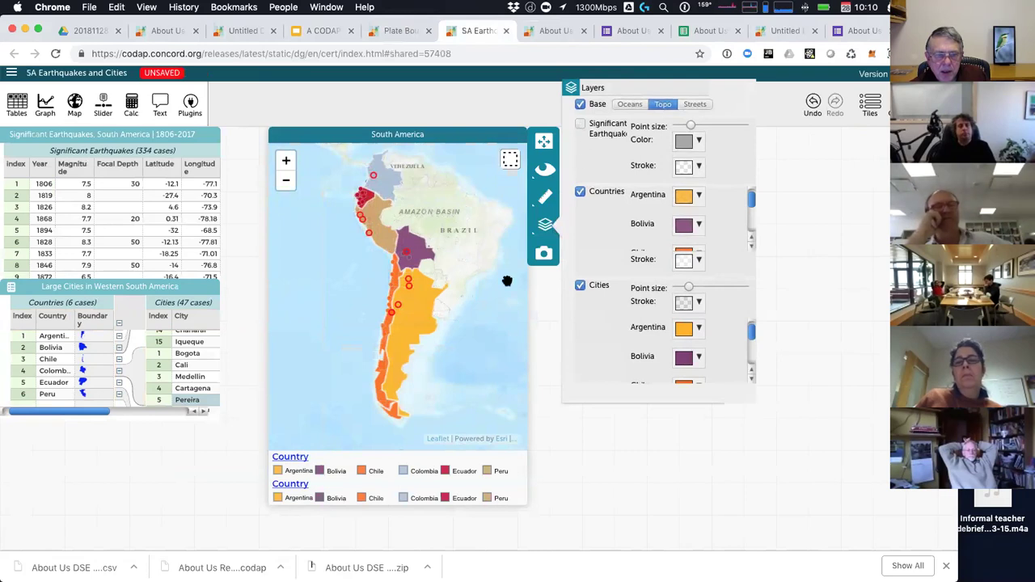
mouse_move(420, 324)
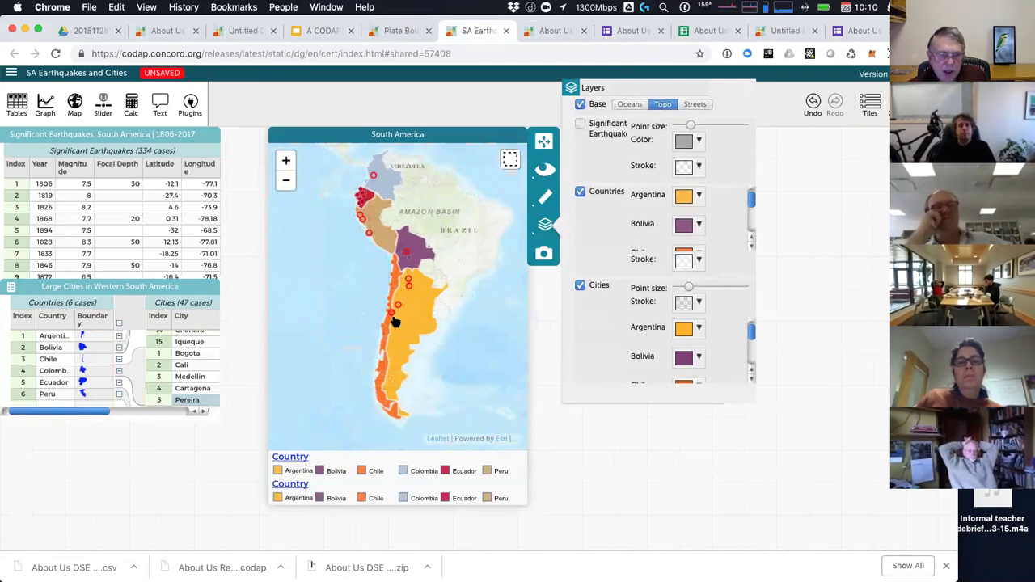